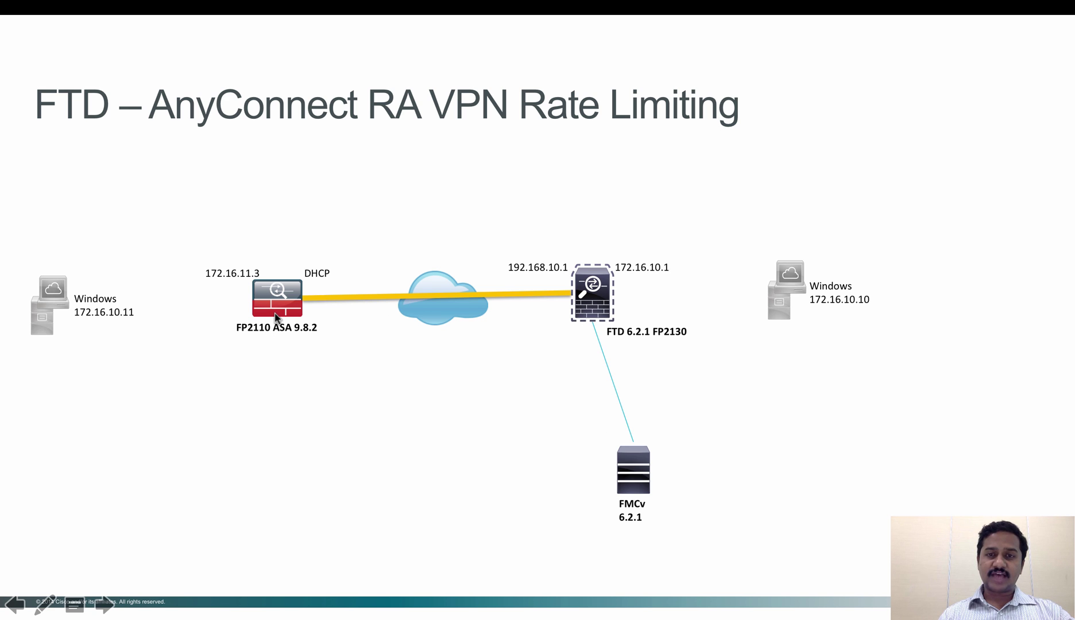
Leave the topology slide and bring up the Firepower Management Center window
key(super+Tab)
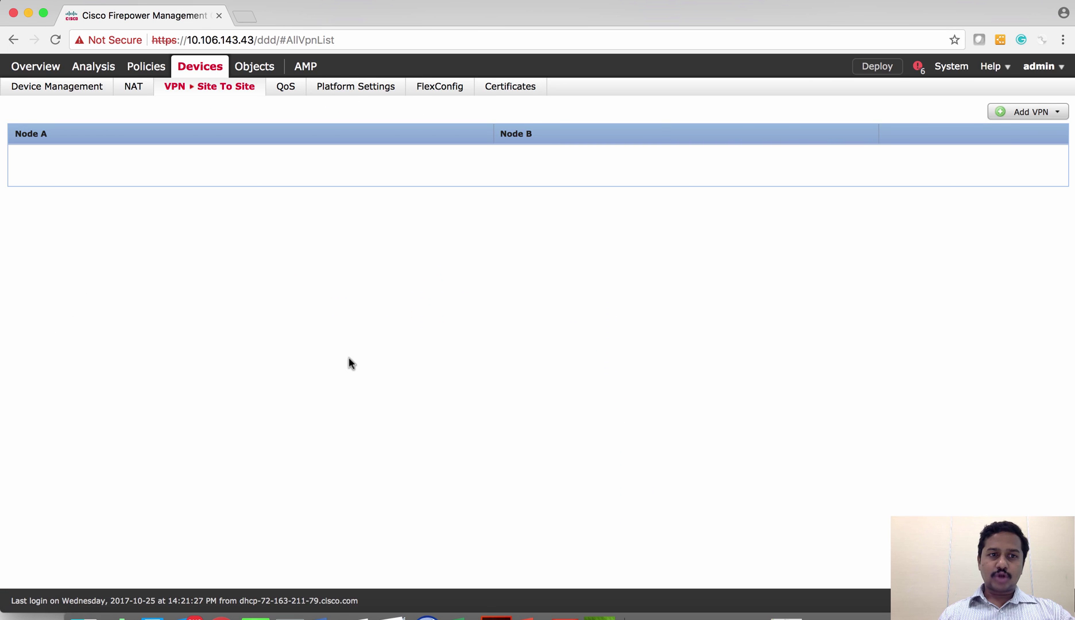
Create a Firepower Threat Defense VPN topology named S2S-ASA with a Hub and Spoke layout
click(1054, 112)
click(992, 151)
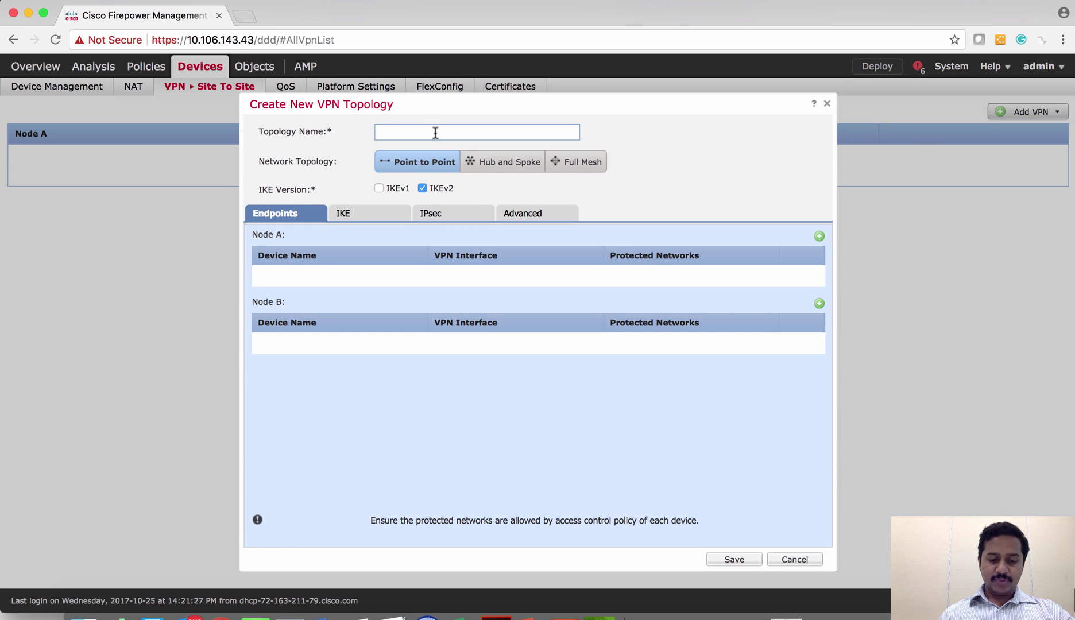
text(S2S-ASA)
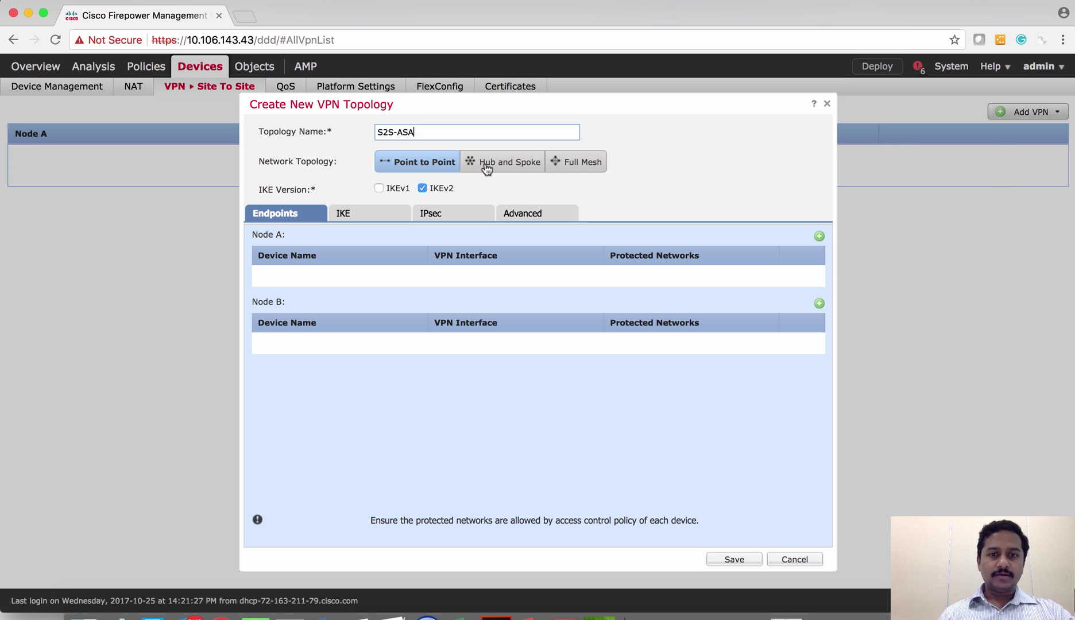
click(487, 166)
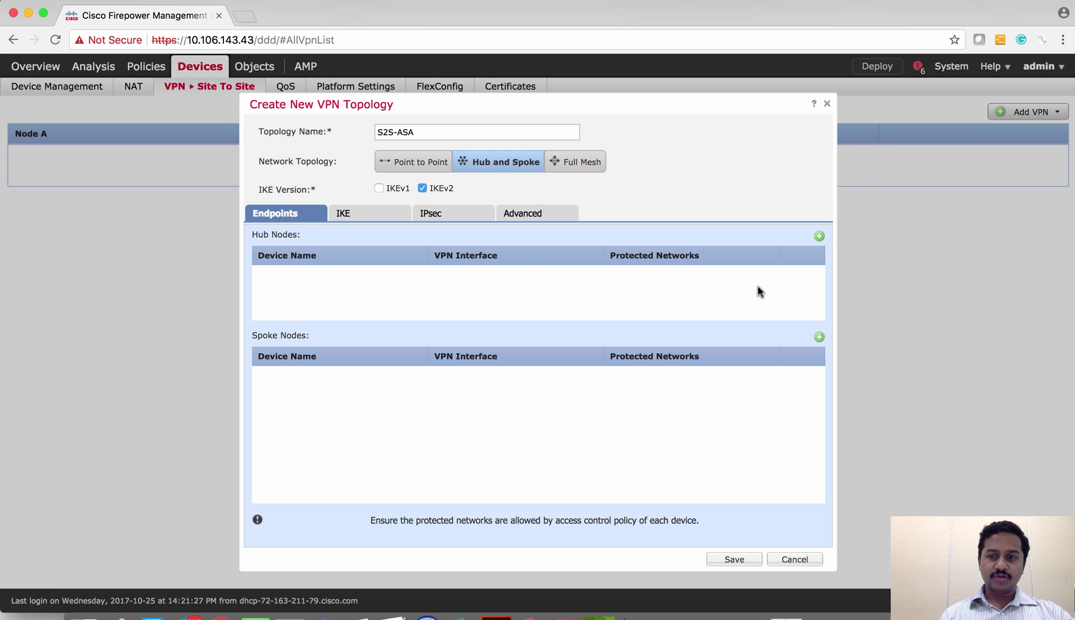
click(822, 240)
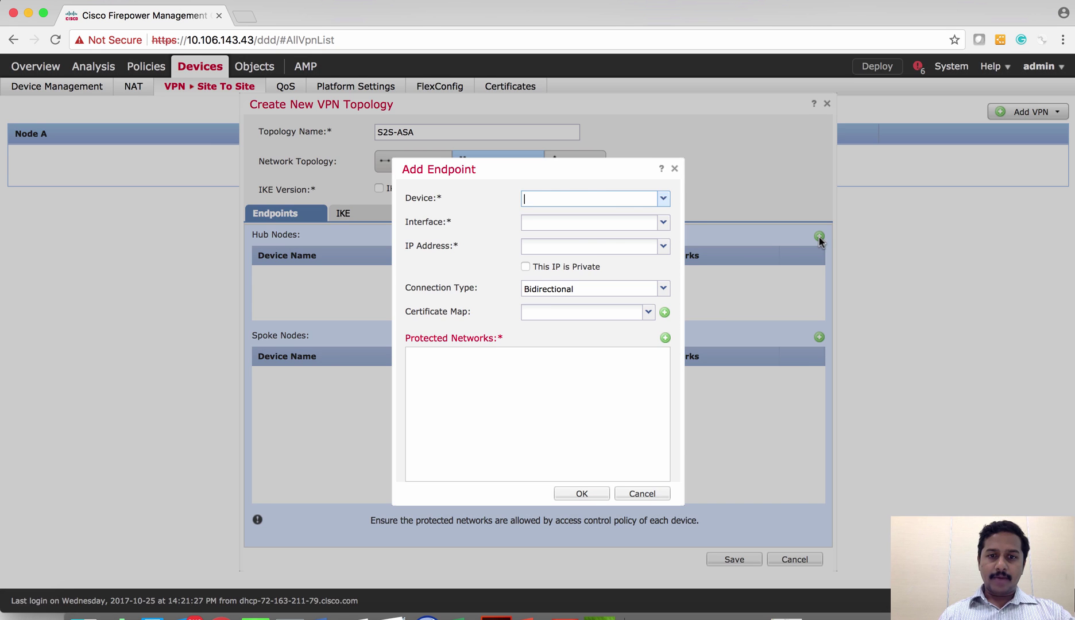
Choose FP2130-Routed-IP48 as the hub device, using its Outside interface
click(663, 199)
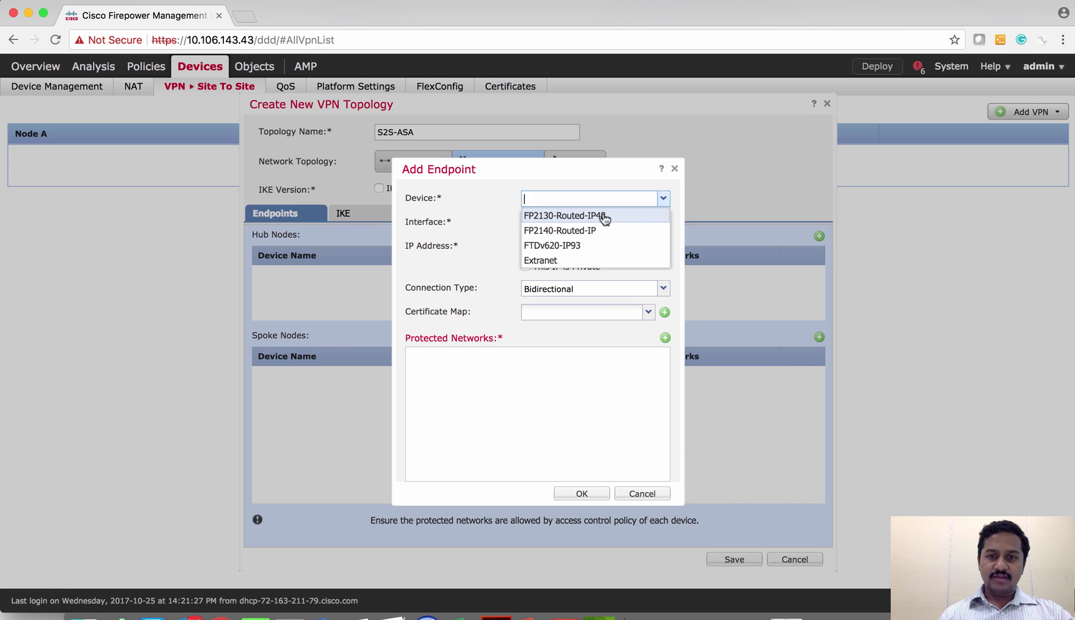
click(604, 217)
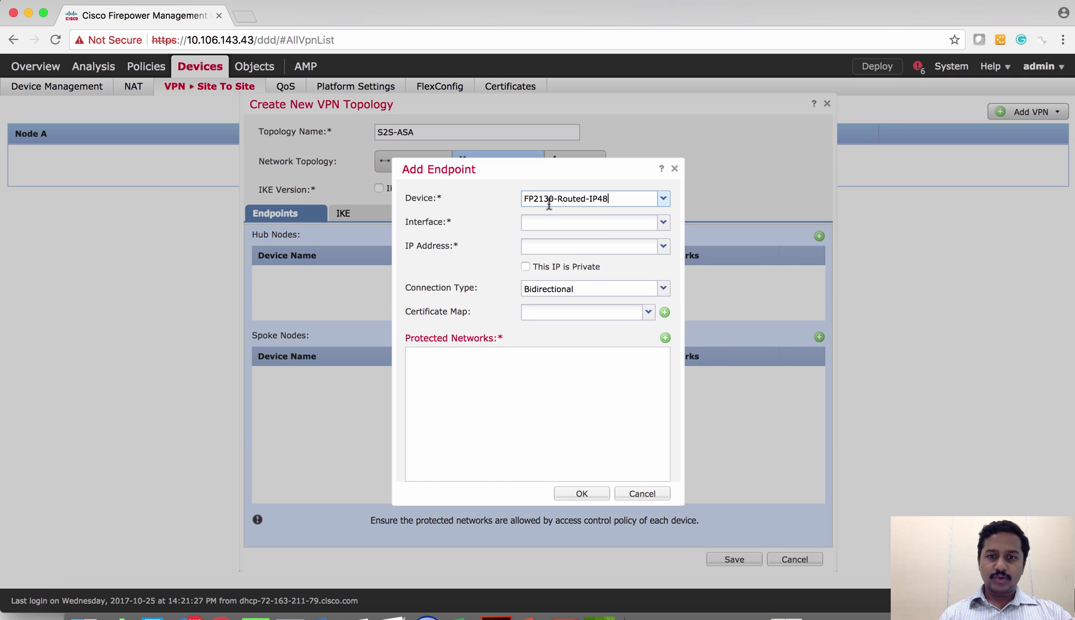
click(663, 223)
click(572, 239)
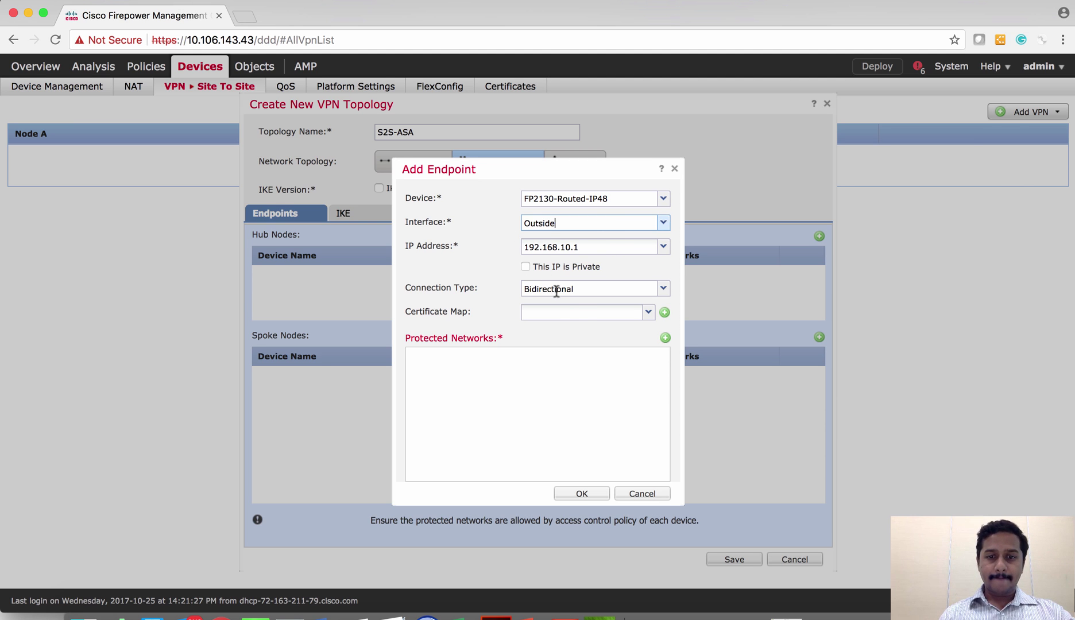
Set Inside-NW as the hub's protected network and save the hub endpoint
click(665, 338)
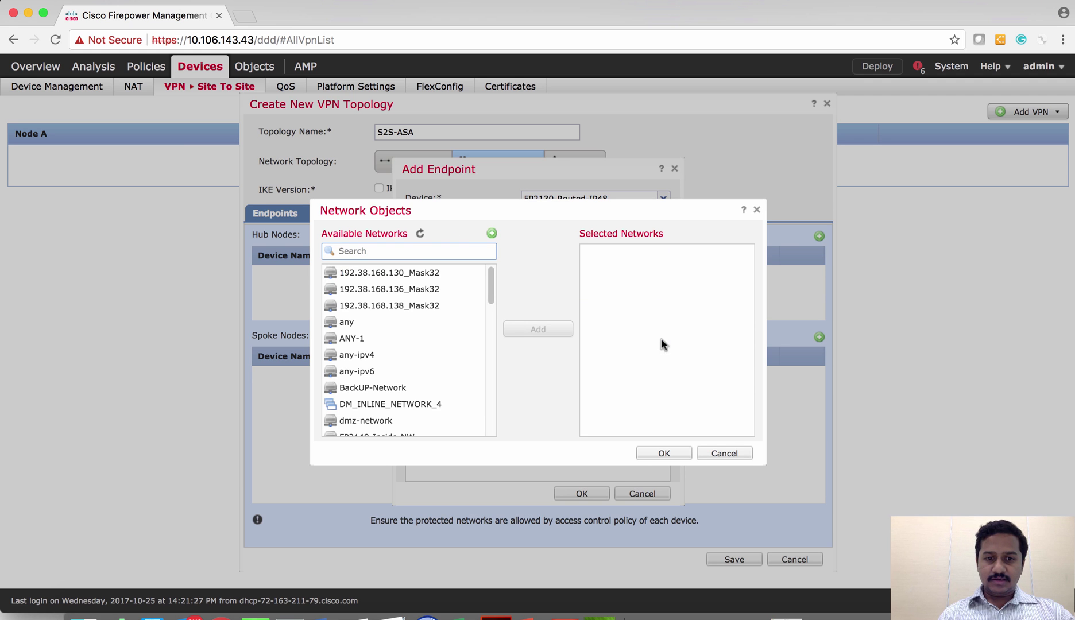
scroll(411, 373, down, 10)
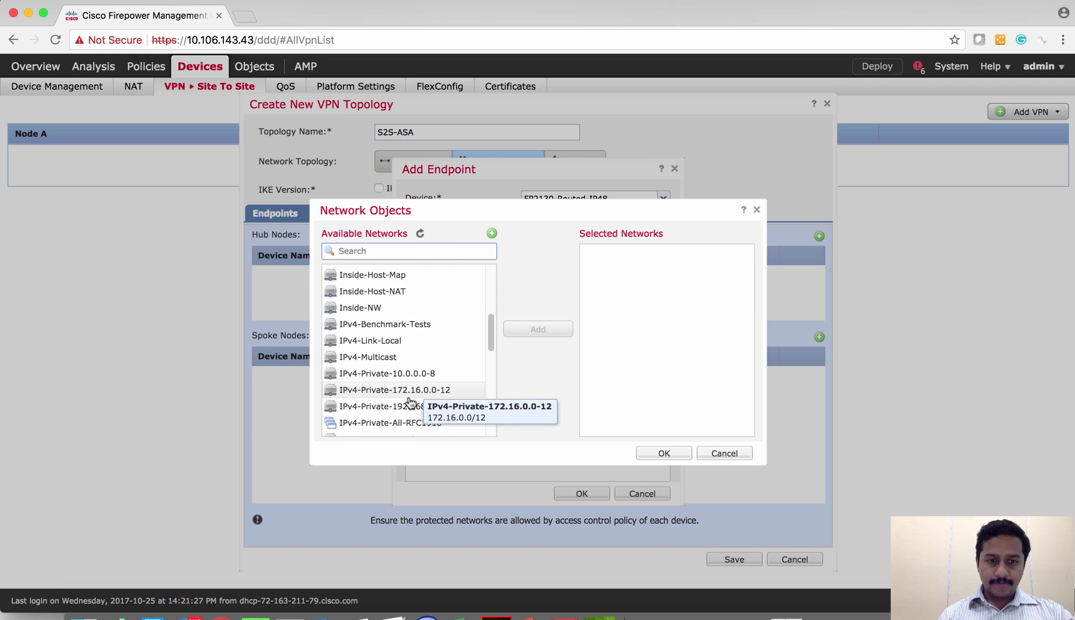
scroll(410, 402, up, 5)
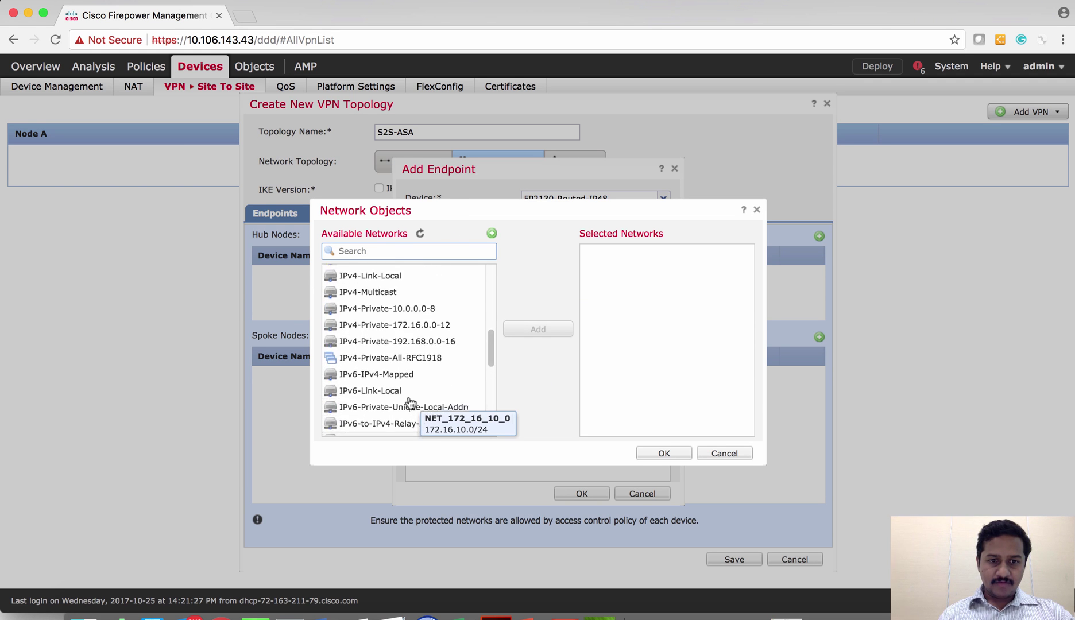
scroll(391, 368, up, 1)
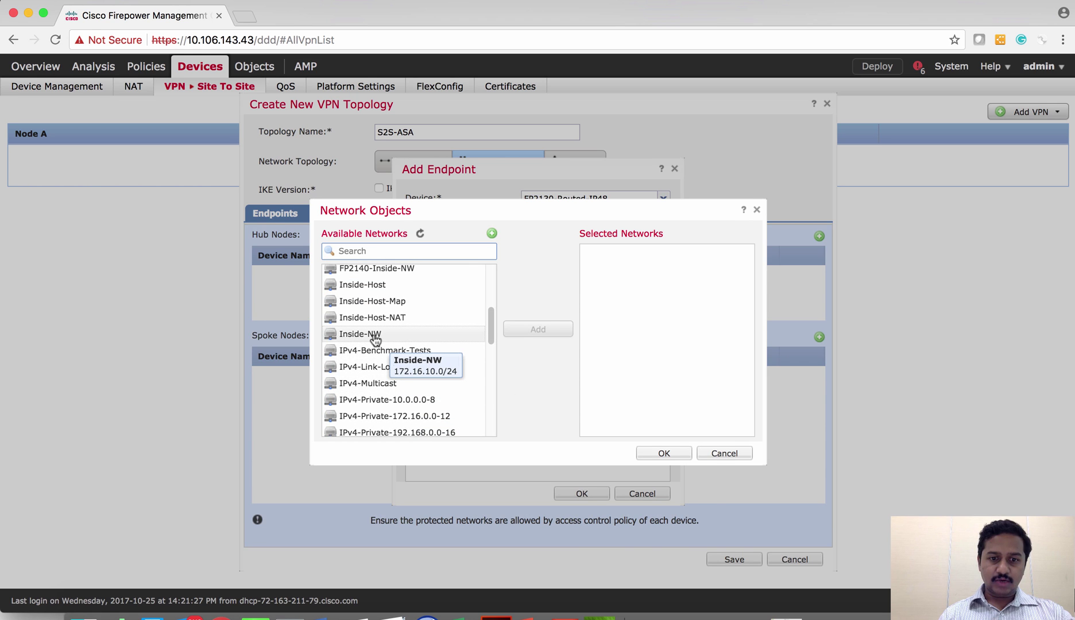
click(375, 340)
click(549, 330)
click(665, 453)
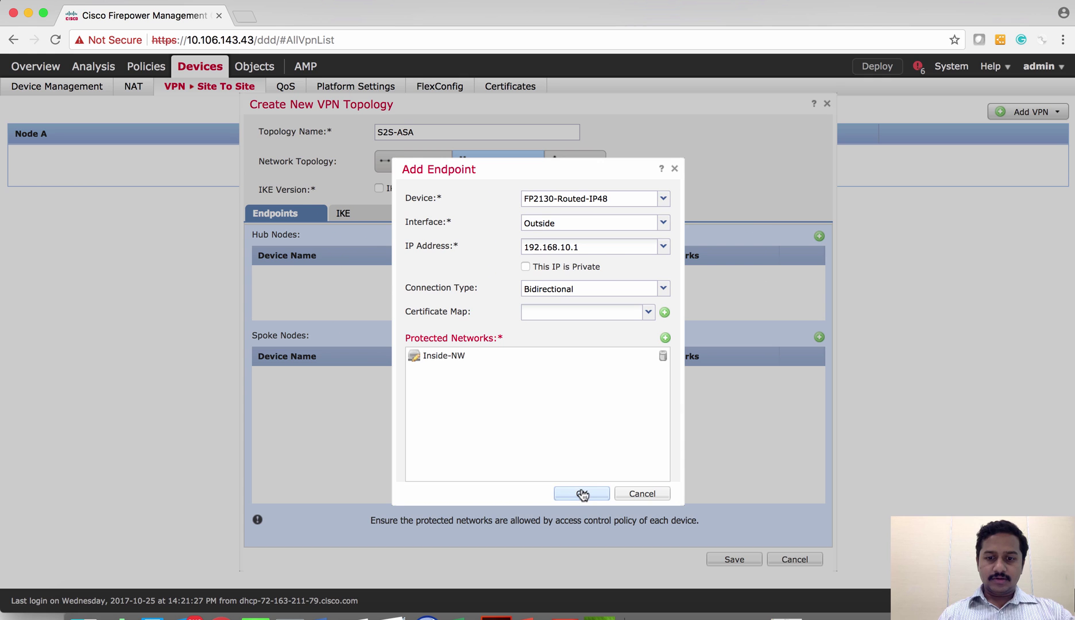
click(582, 494)
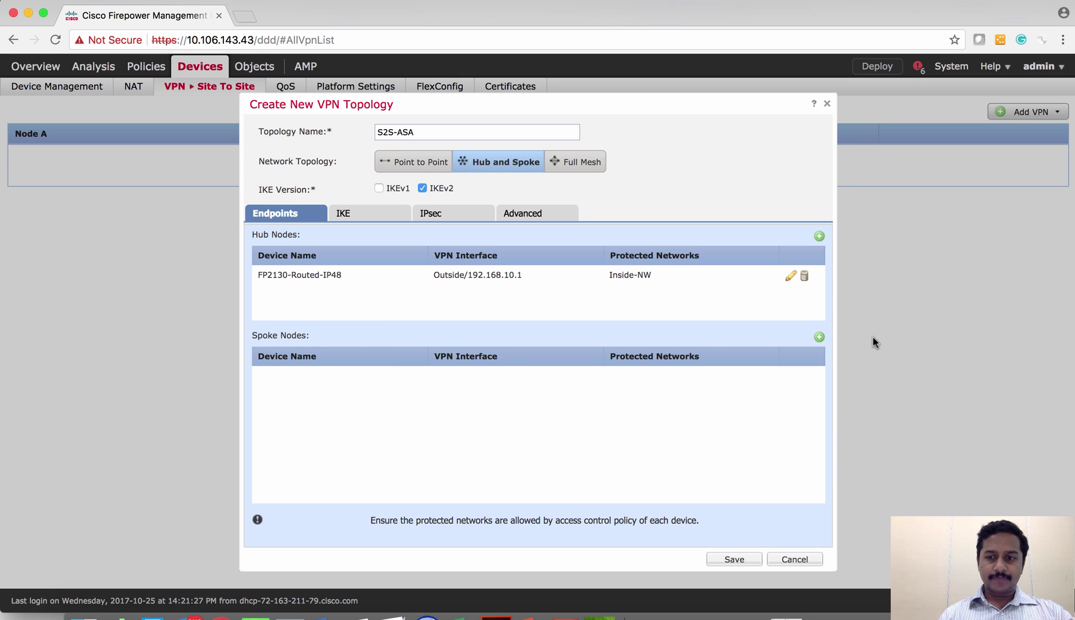
click(819, 337)
Define the spoke as Extranet device ASA-FP2110 with IP address 0.0.0.0
click(638, 201)
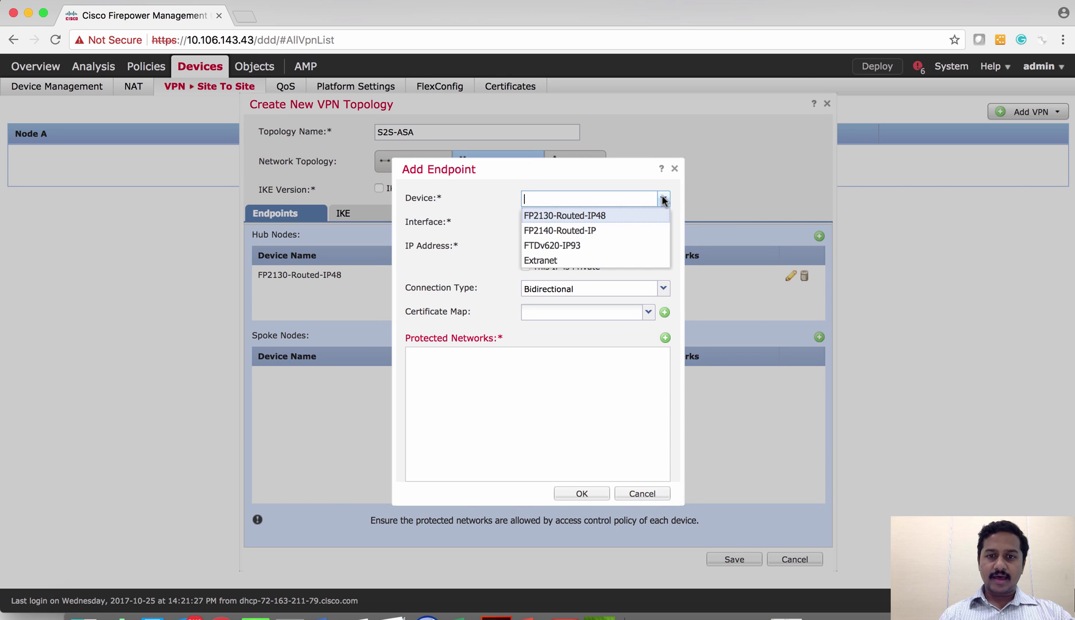
click(562, 263)
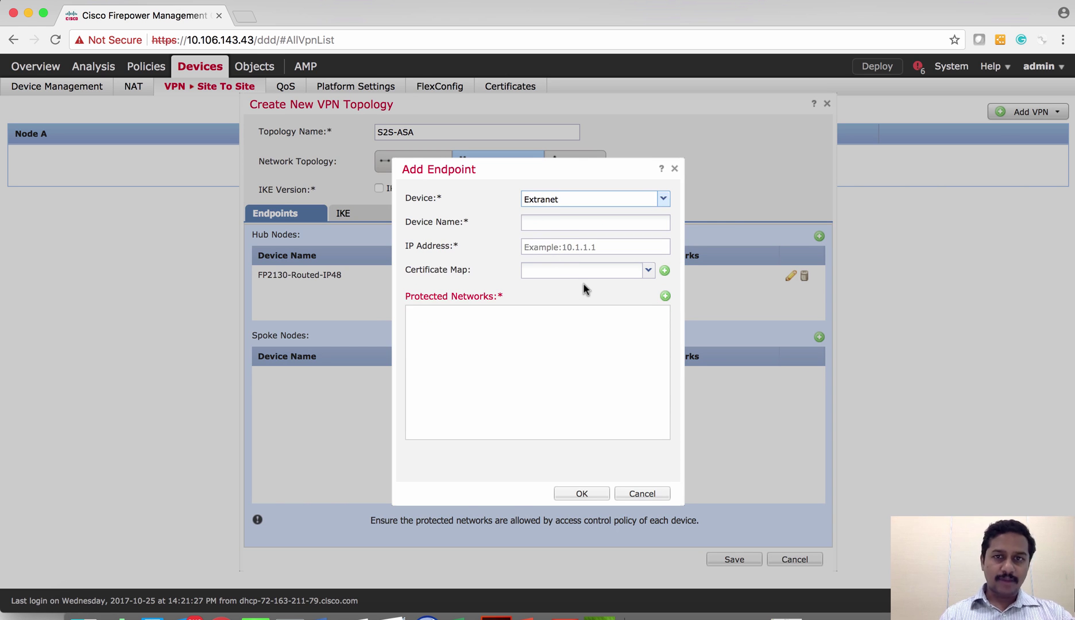
click(537, 221)
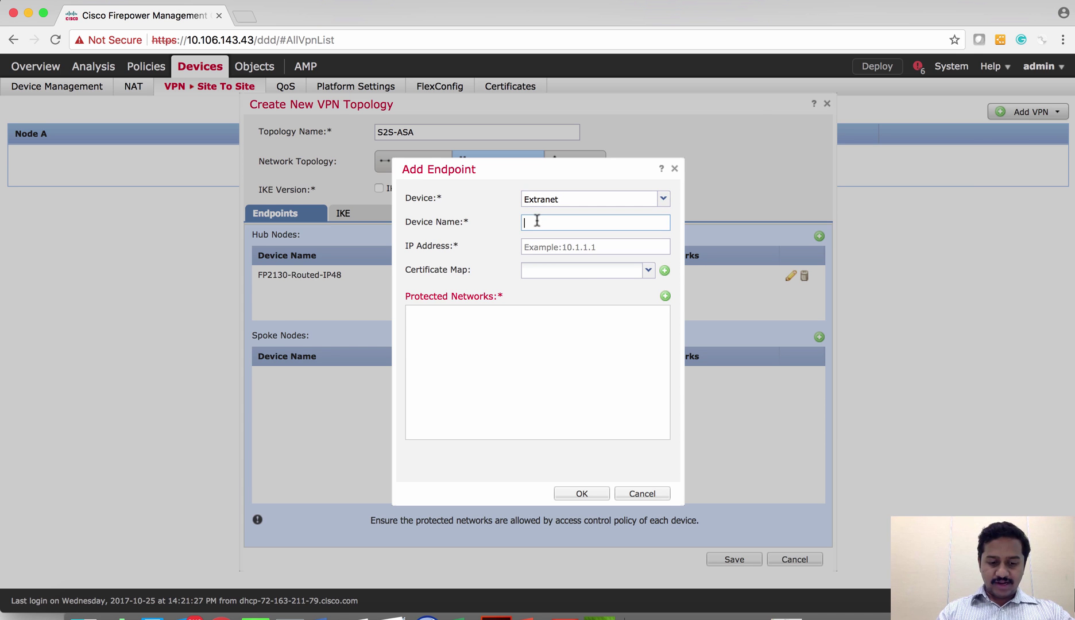
text(ASA-F)
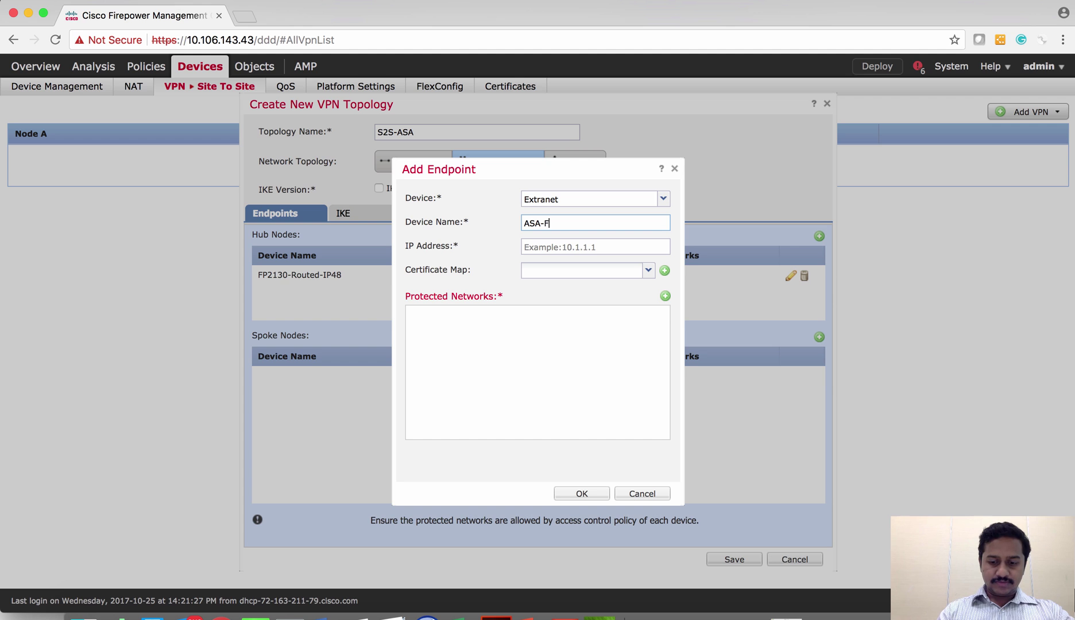
text(P2110)
click(550, 242)
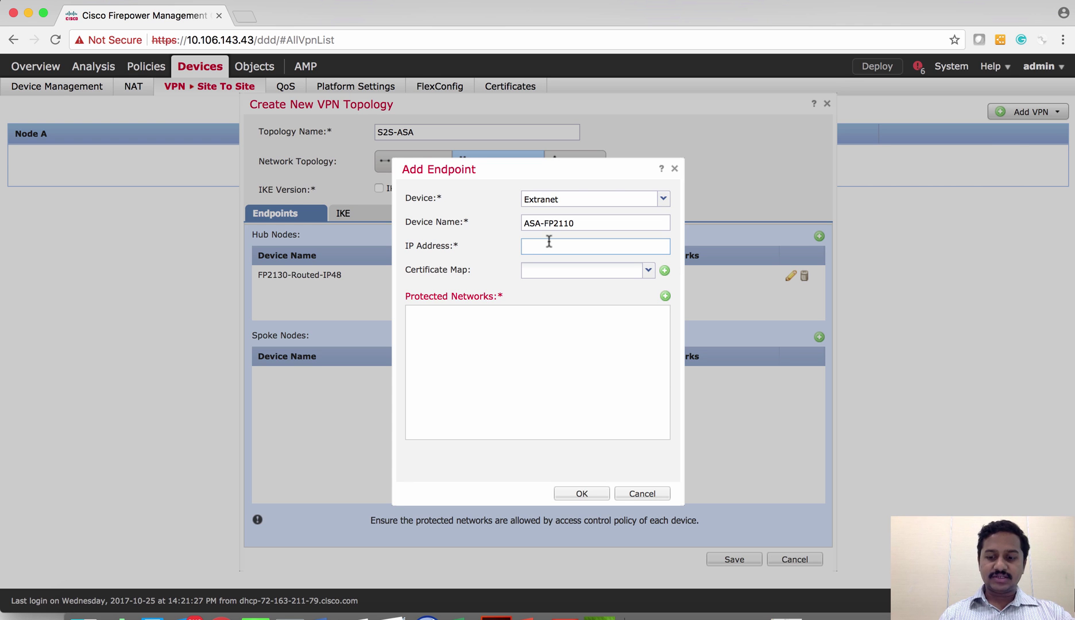
text(0.0.0.0)
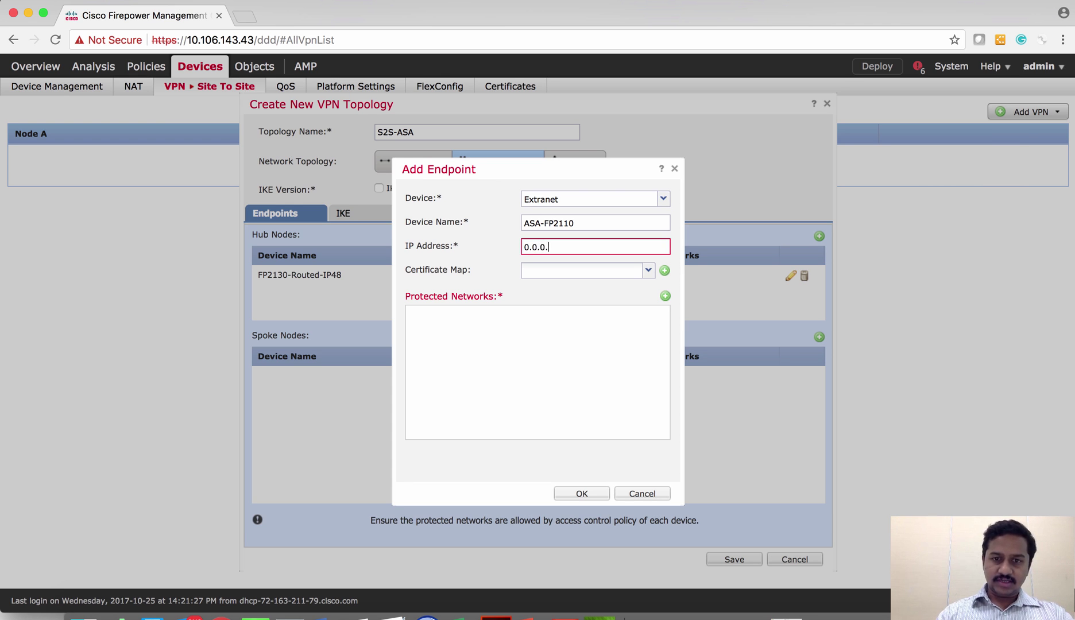
Set Remote-NW as the spoke's protected network and save the ASA-FP2110 endpoint
click(665, 296)
scroll(416, 403, down, 3)
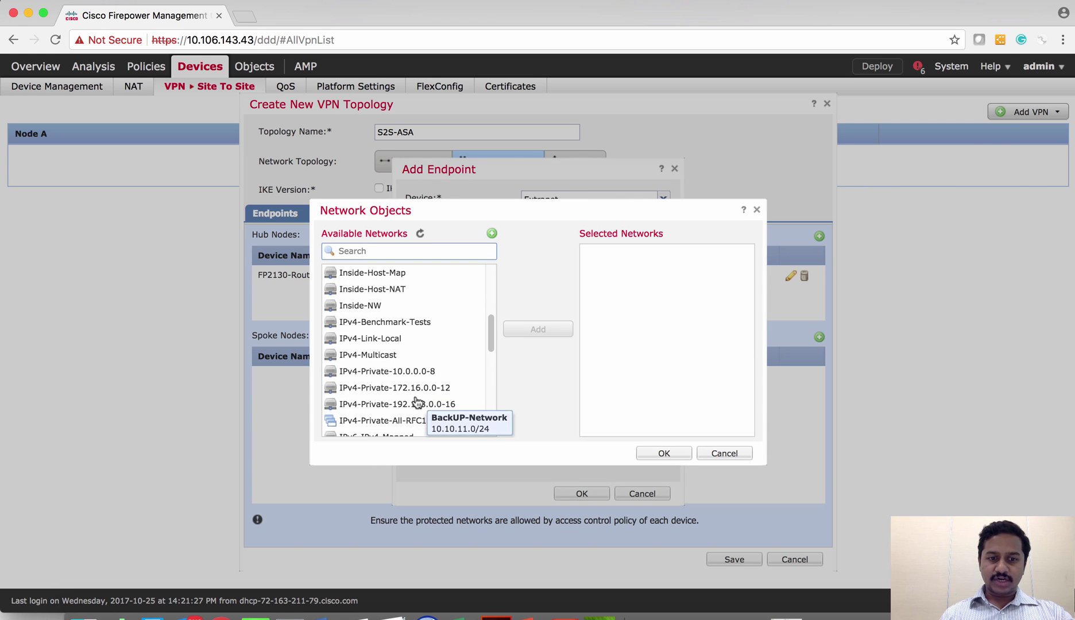
scroll(417, 402, down, 5)
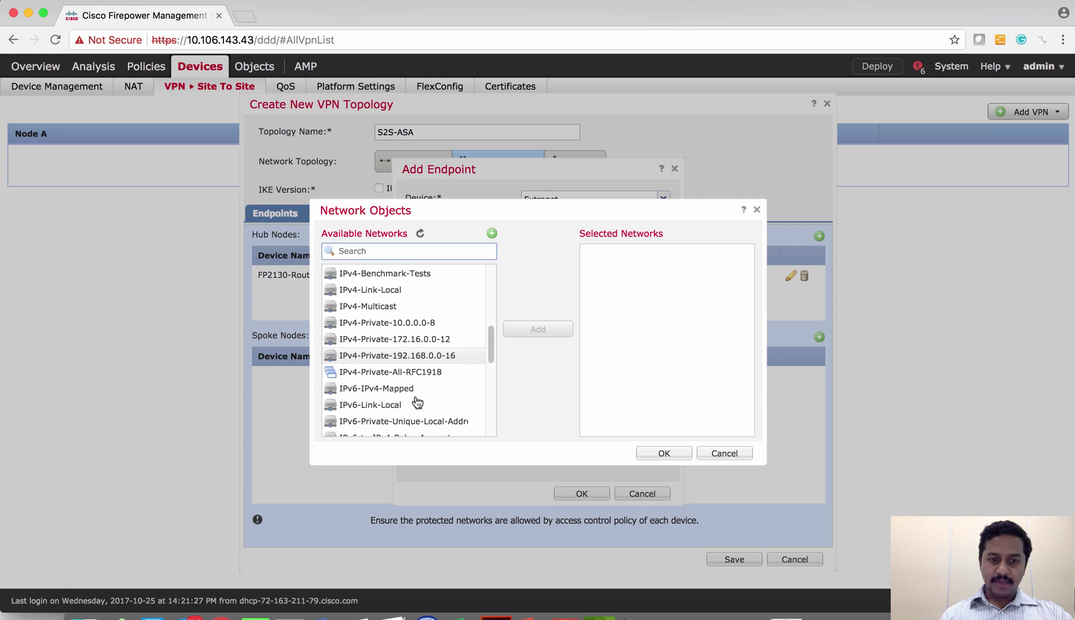
scroll(417, 402, down, 5)
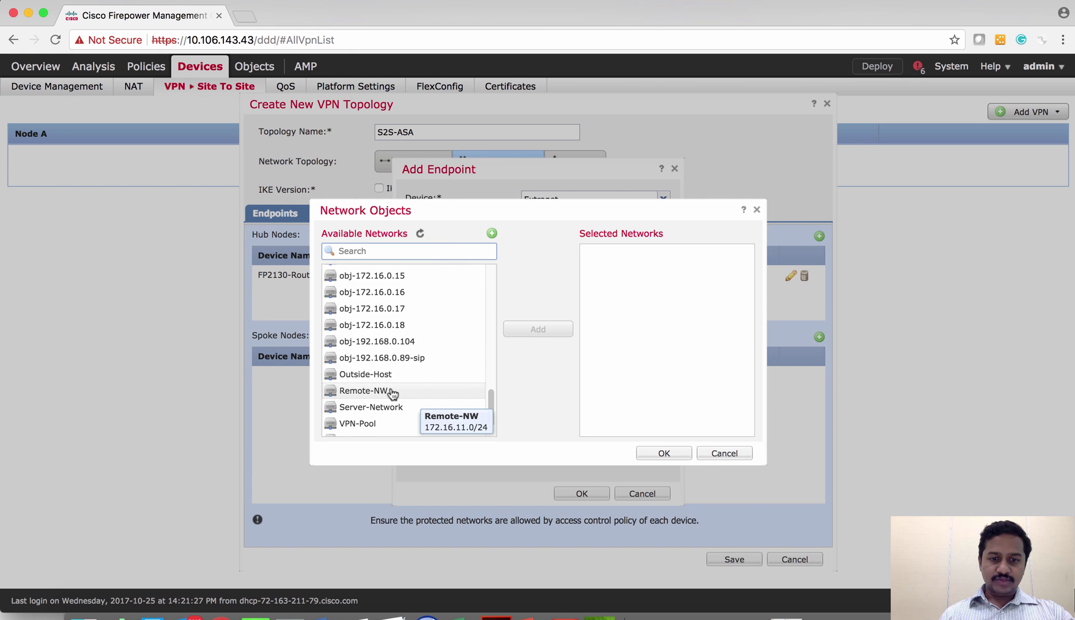
click(393, 393)
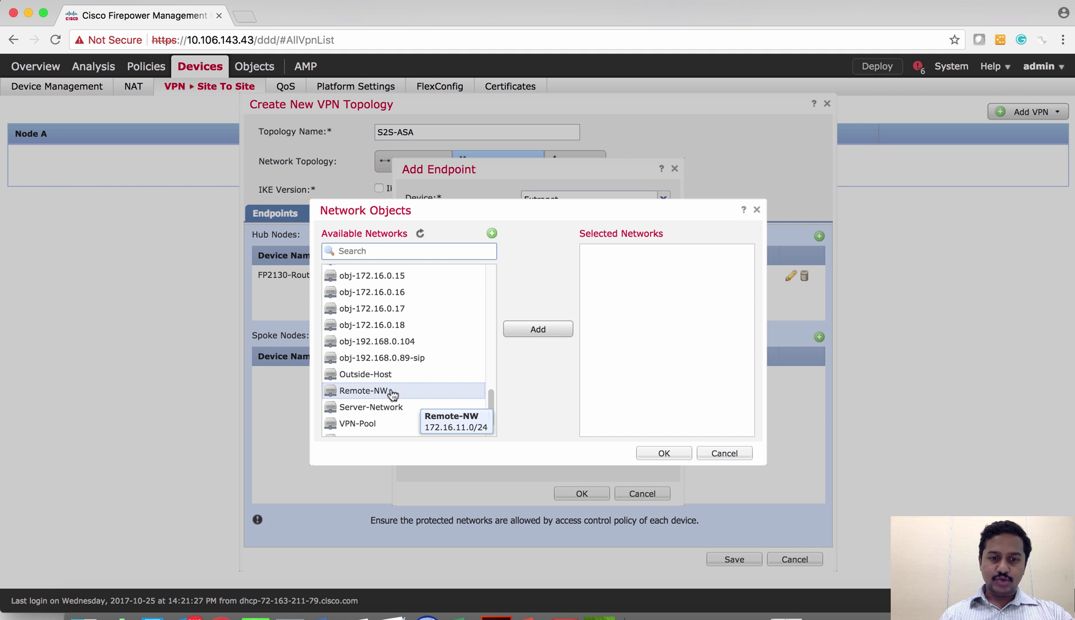
click(521, 331)
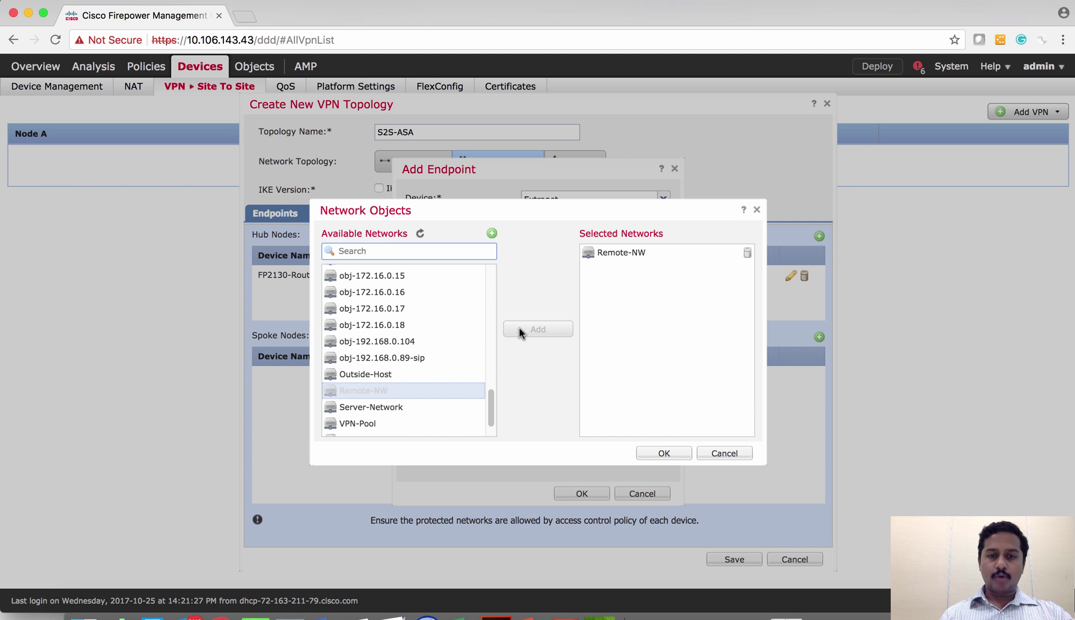
click(664, 454)
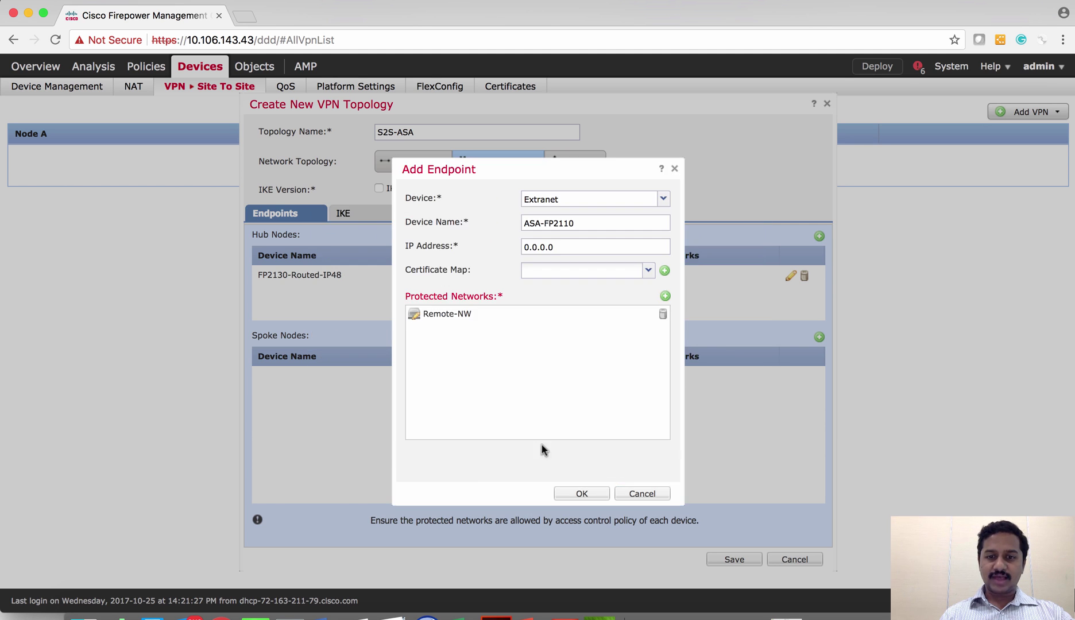
click(572, 494)
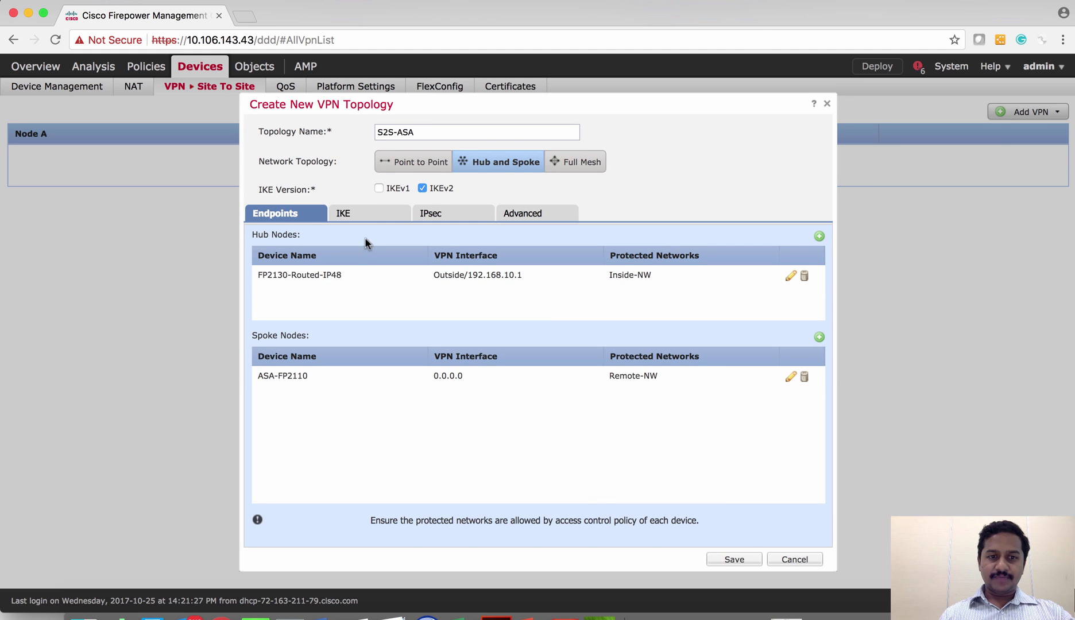
Set IKEv2 authentication to Pre-shared Manual Key, then enter and confirm the key
click(355, 217)
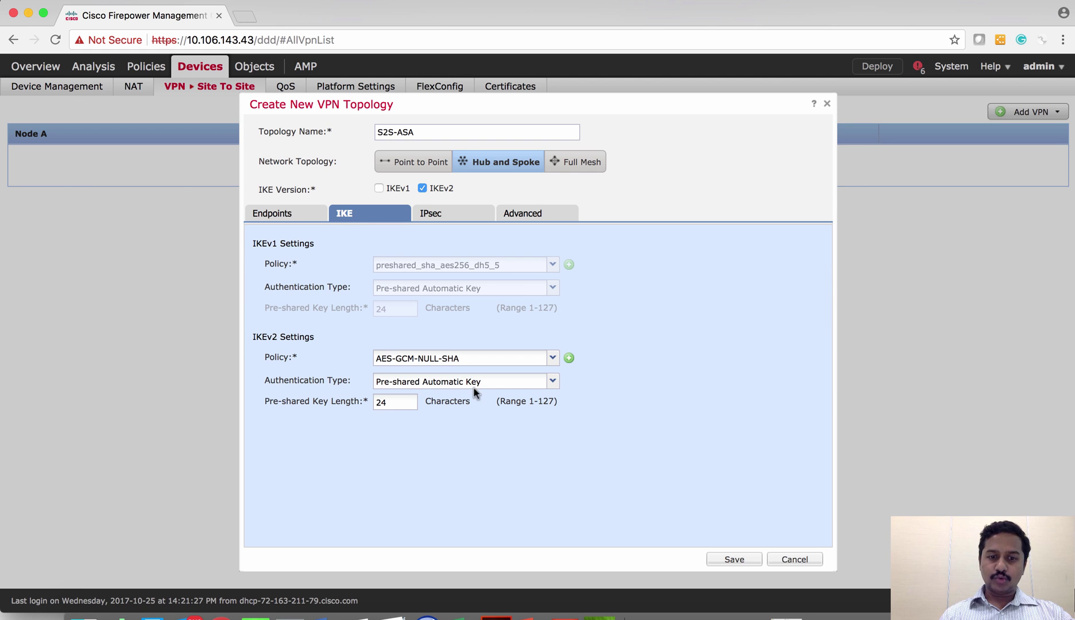
click(553, 382)
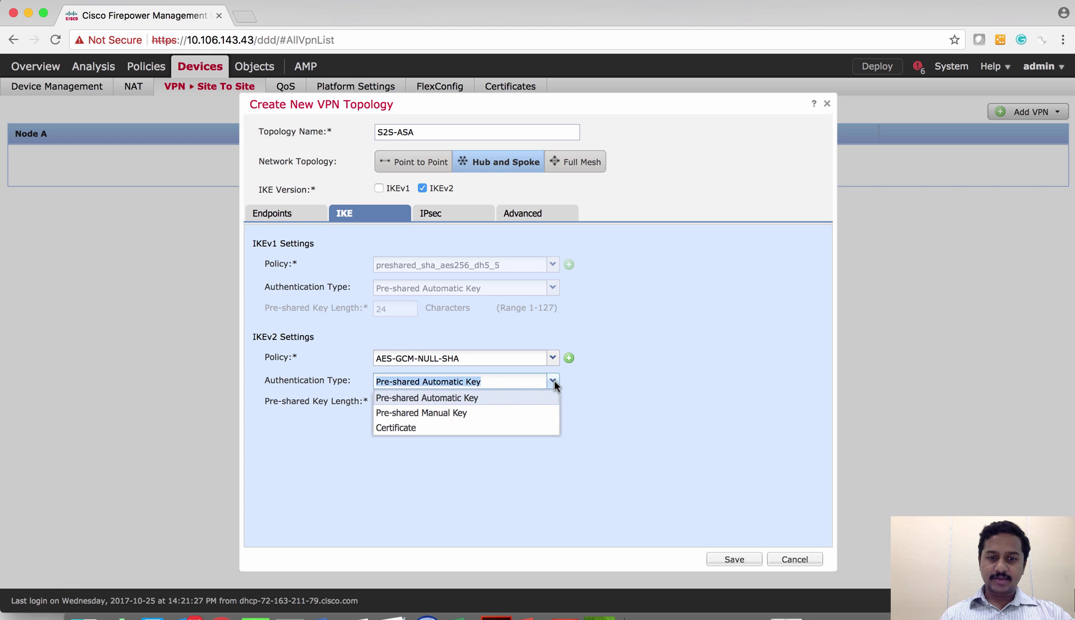
click(466, 409)
click(425, 403)
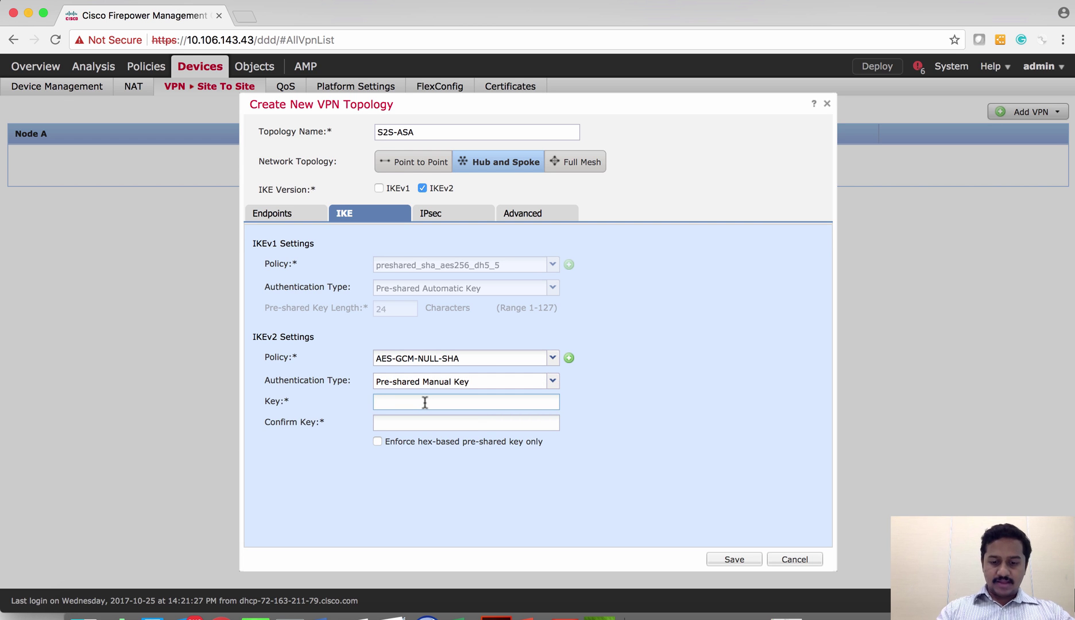
text(cisco123)
key(Tab)
text(cisco123)
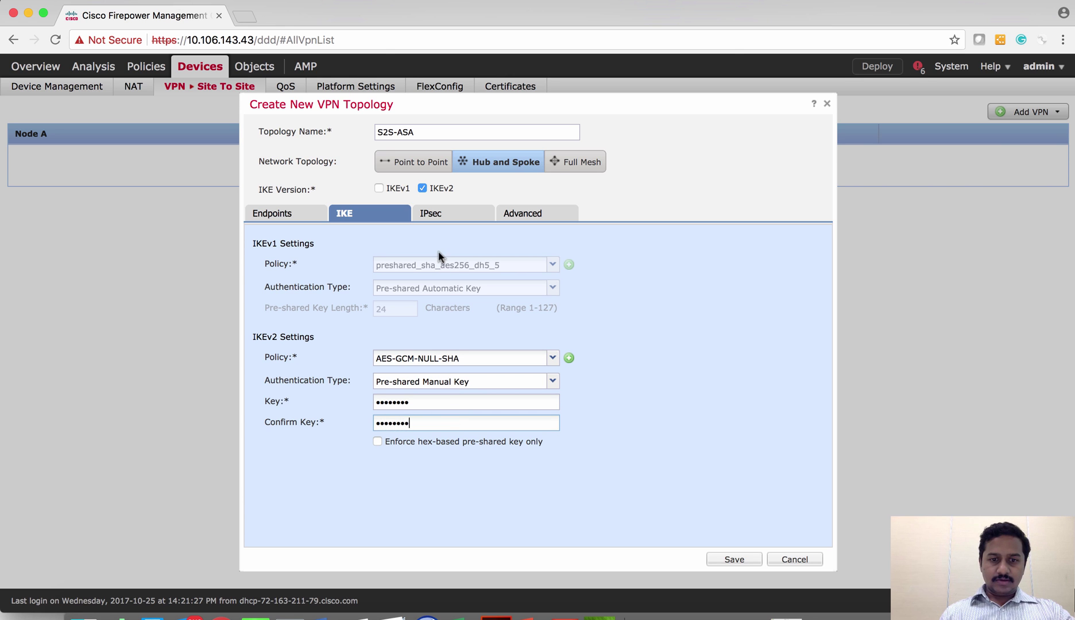
click(436, 219)
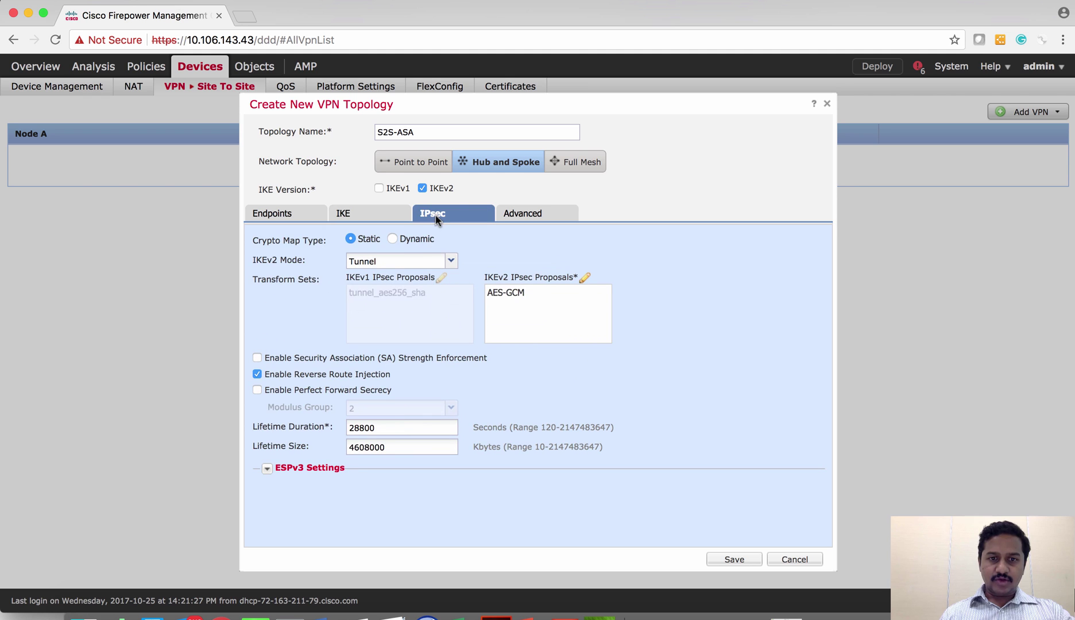
Switch the crypto map type to Dynamic, review the Advanced and IKE tabs, and save S2S-ASA
click(392, 240)
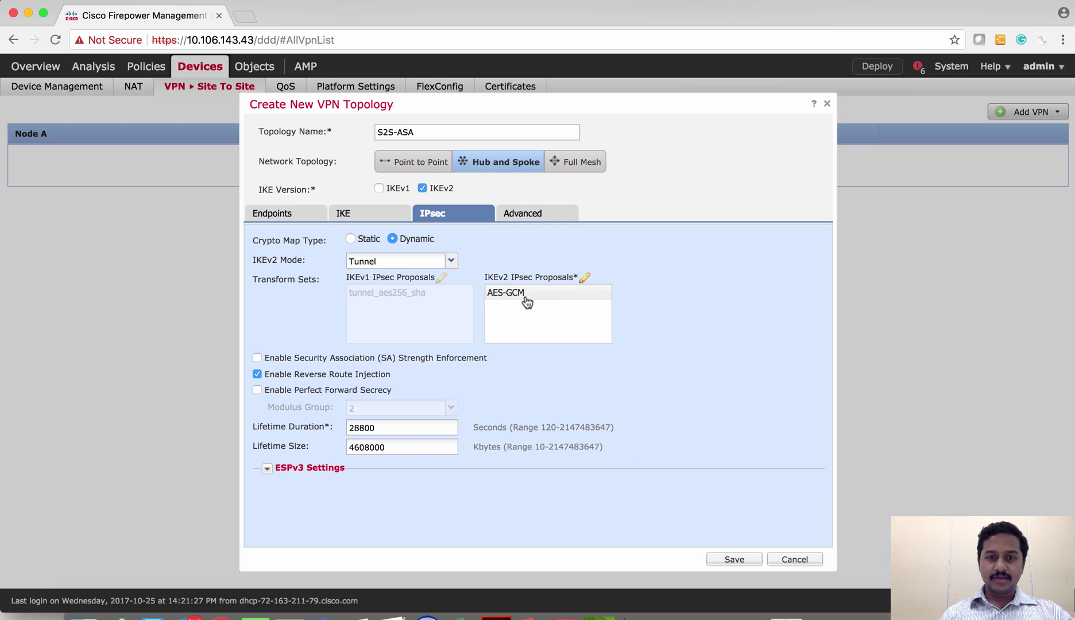
click(516, 220)
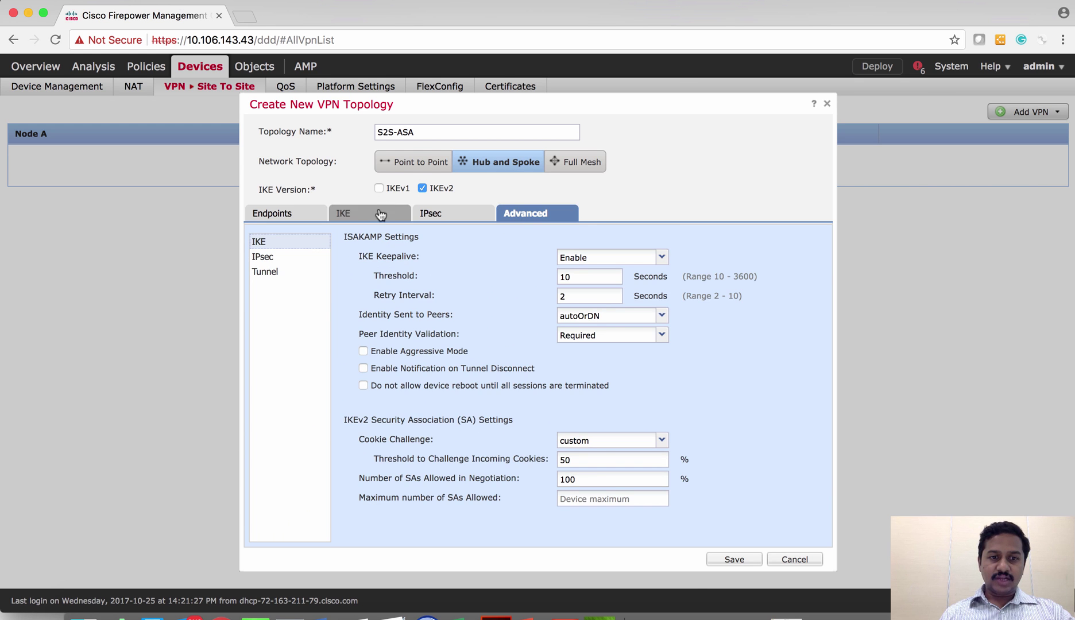
click(376, 211)
click(446, 222)
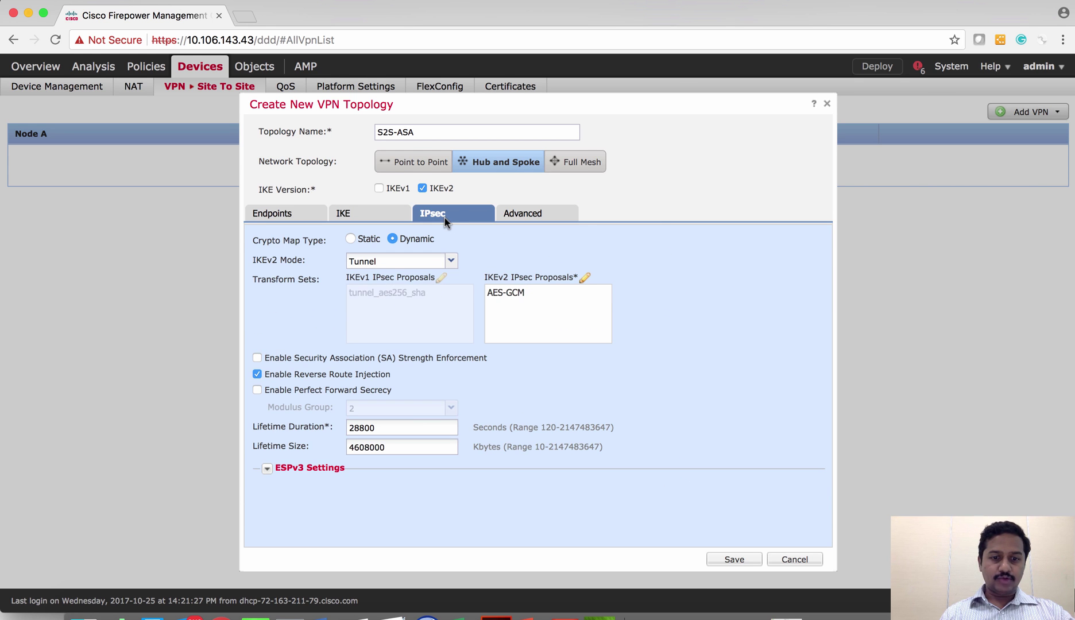
click(734, 559)
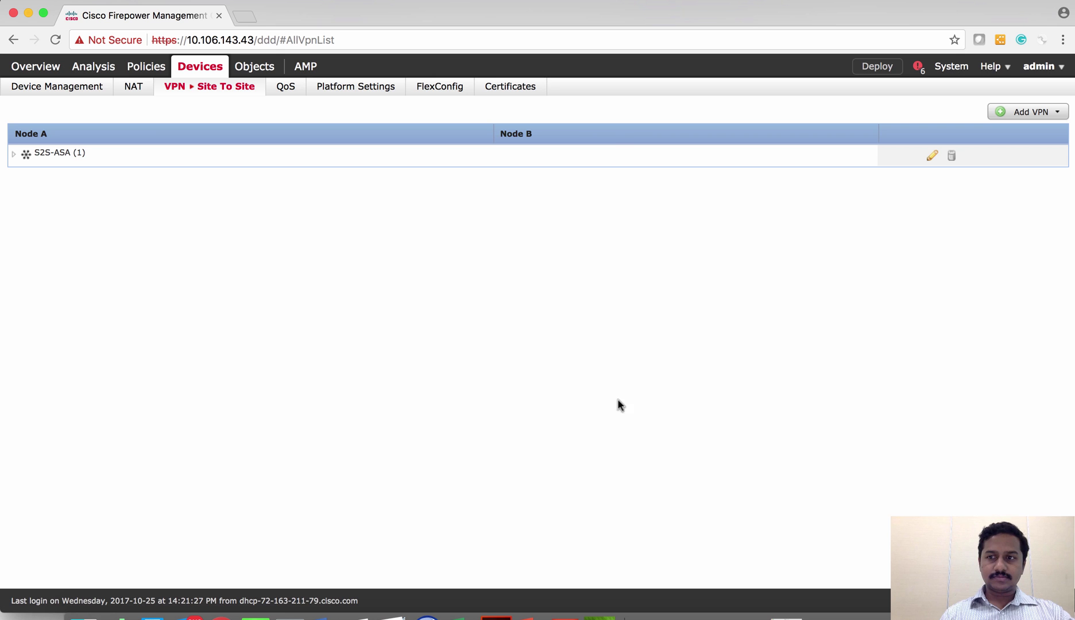
Deploy the pending VPN configuration to FP2130-Routed-IP48
mouse_move(151, 69)
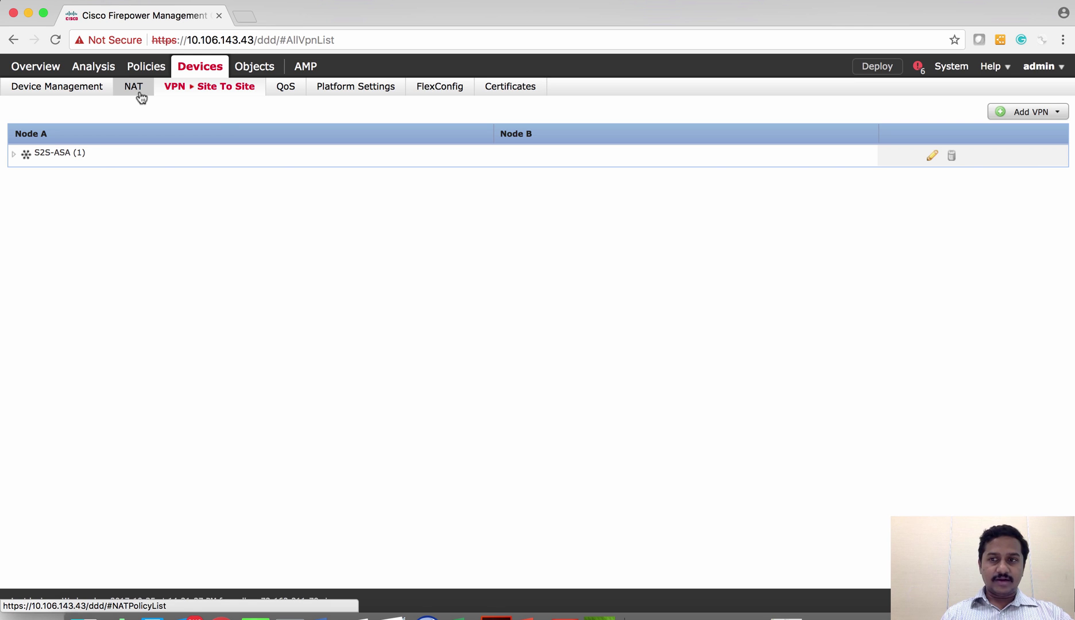
click(878, 67)
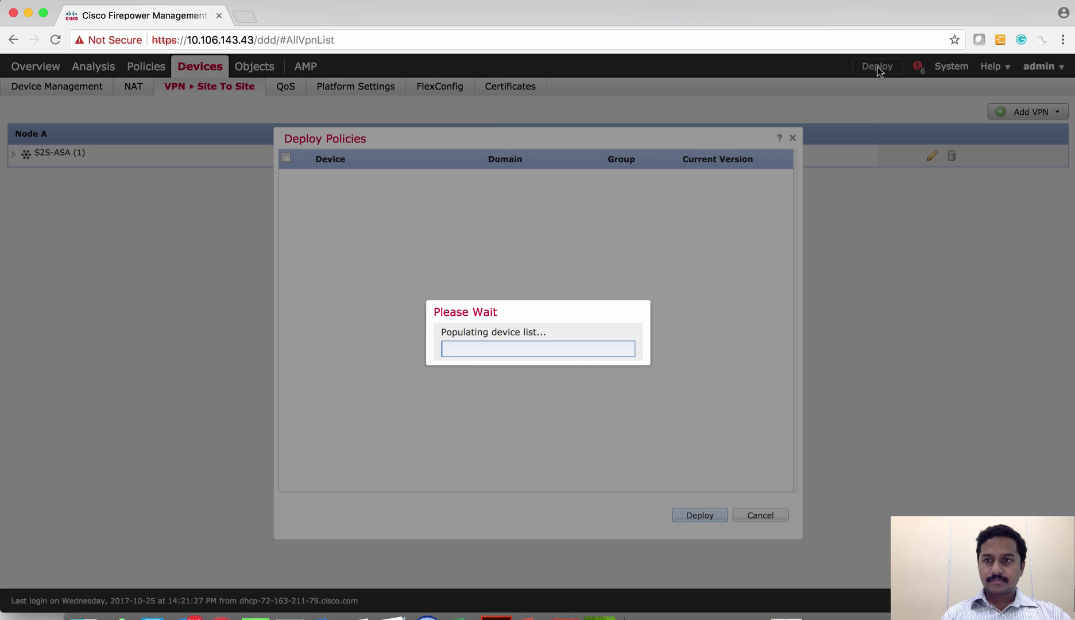
click(285, 159)
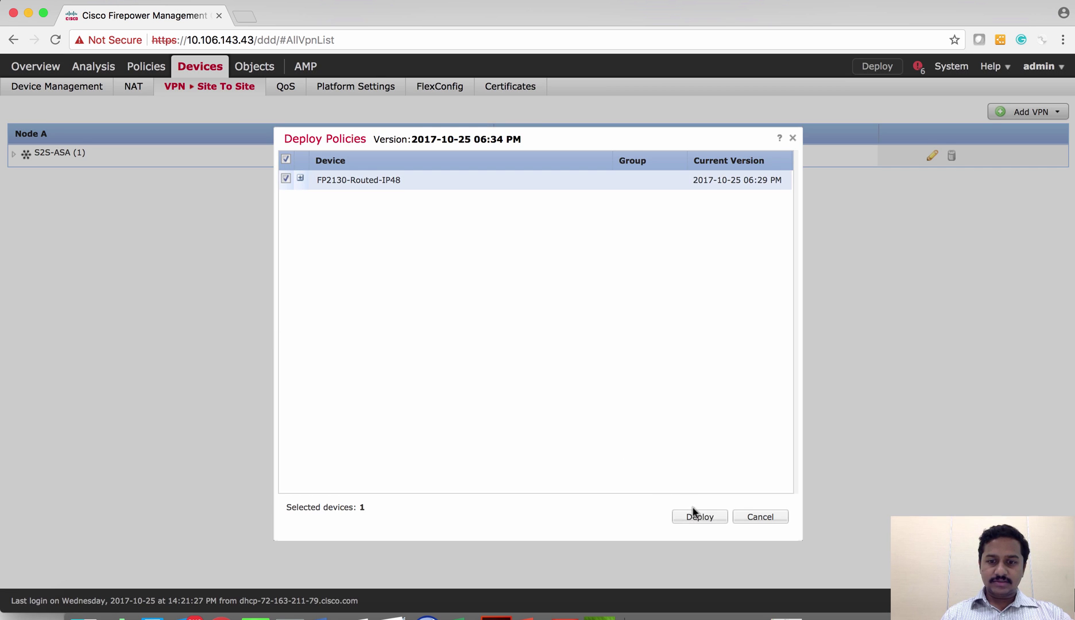
click(696, 516)
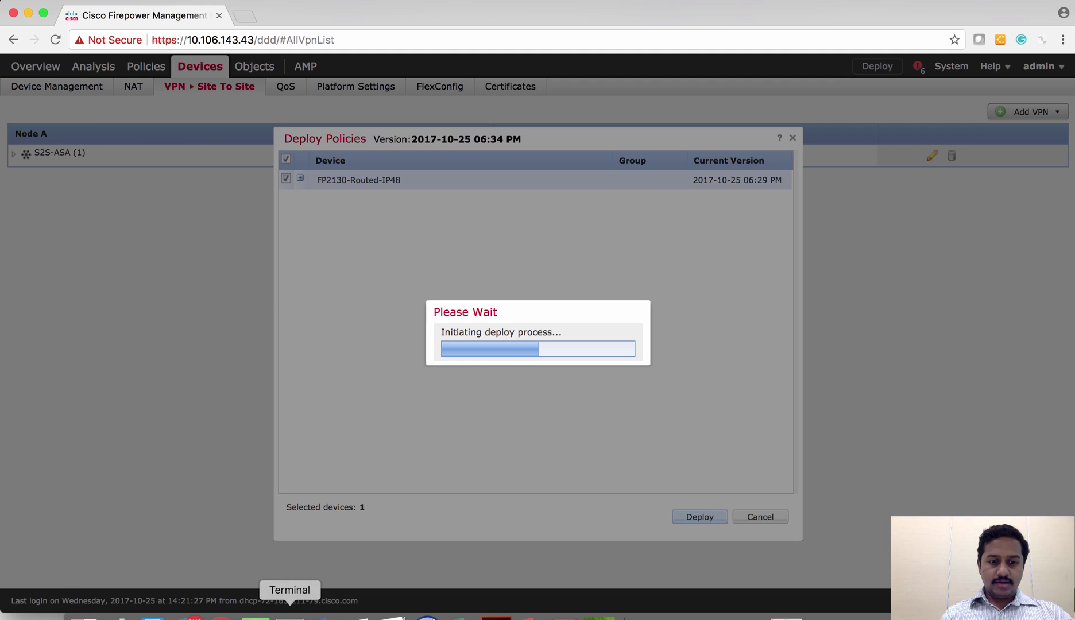
click(290, 615)
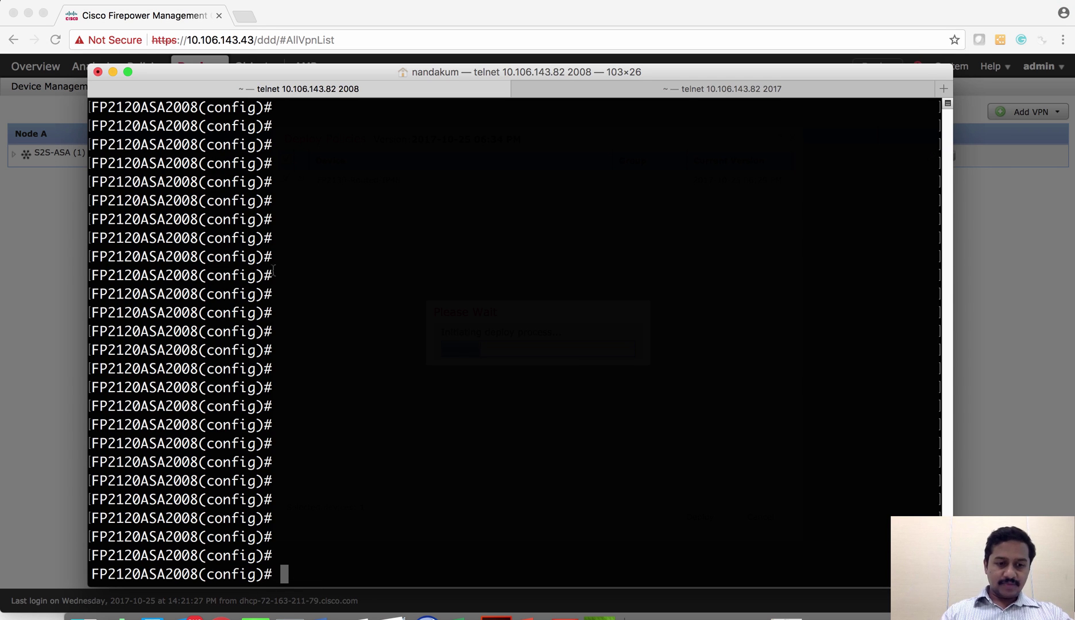
Run 'show running-config interface' on the ASA and inspect the Ethernet1/1 and inside address lines
text(sh run in)
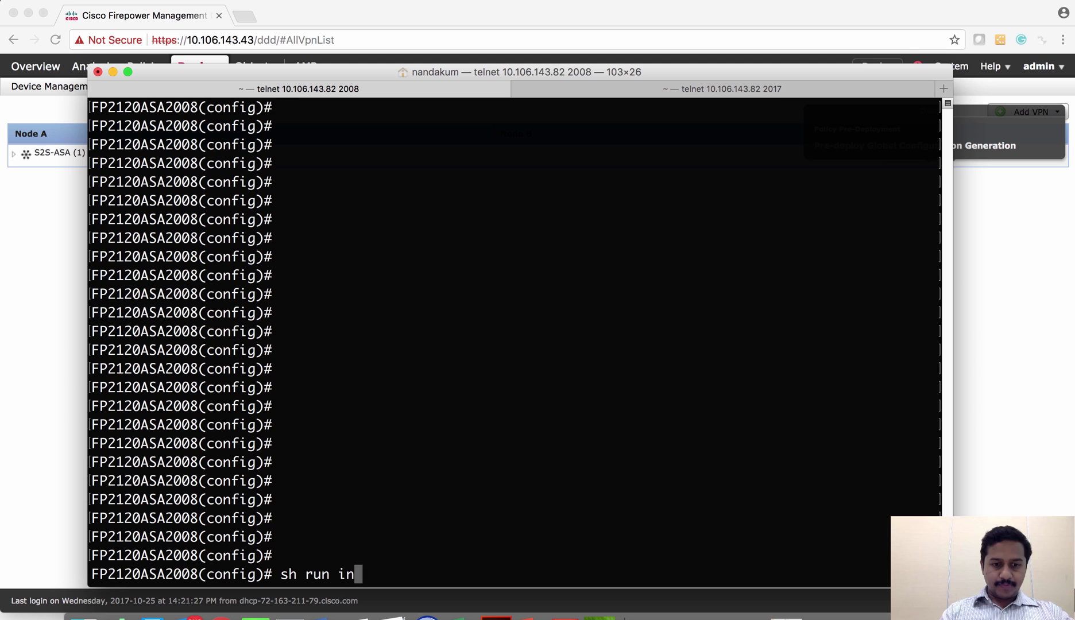
key(Tab)
key(Return)
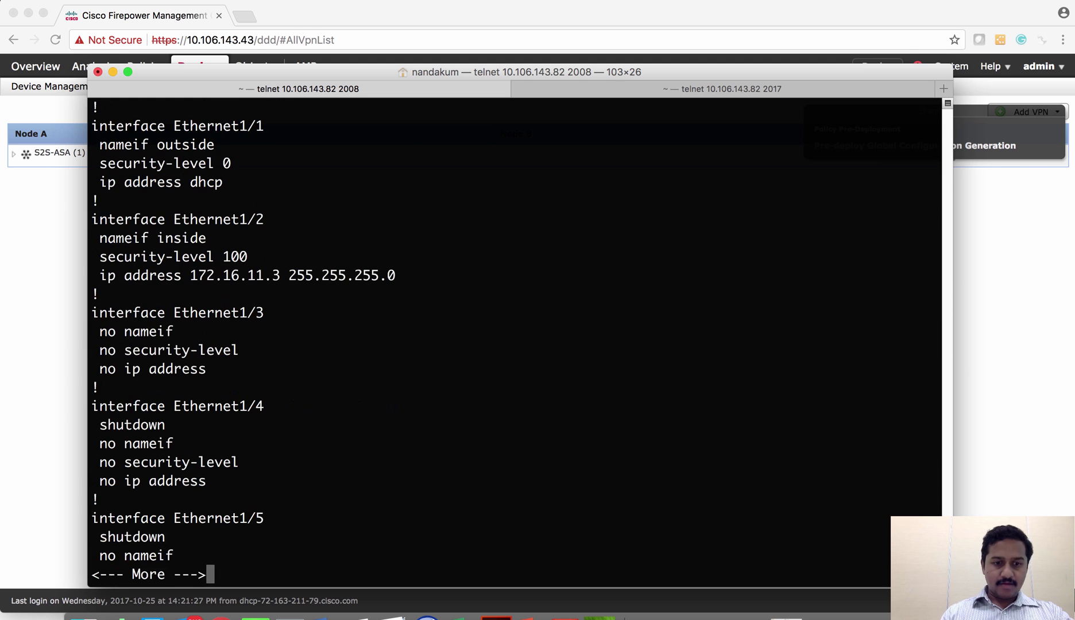
scroll(122, 216, up, 5)
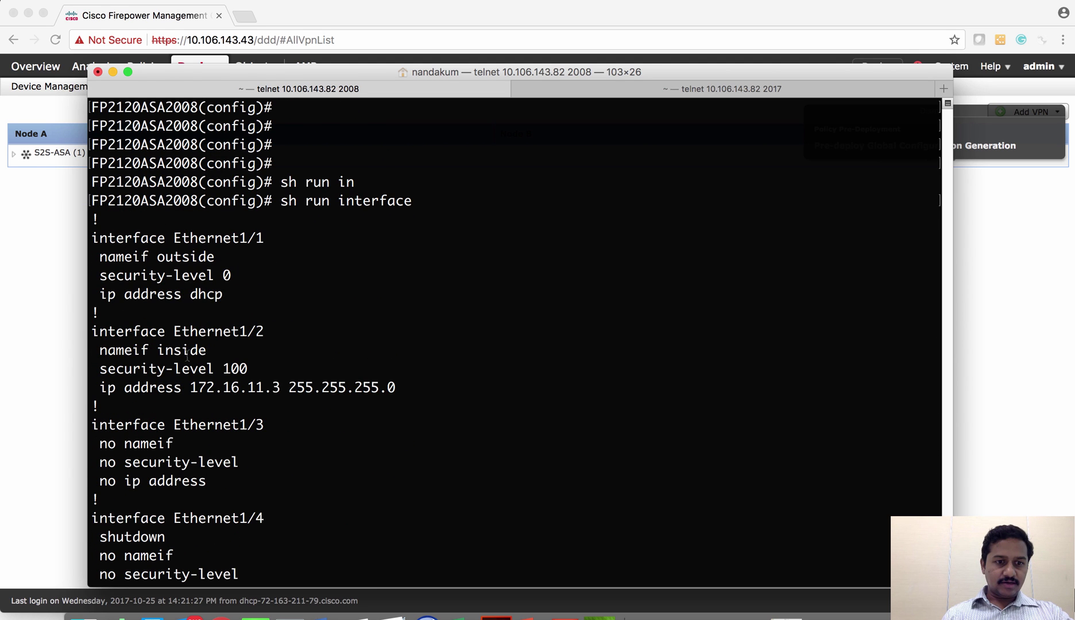
triple_click(227, 393)
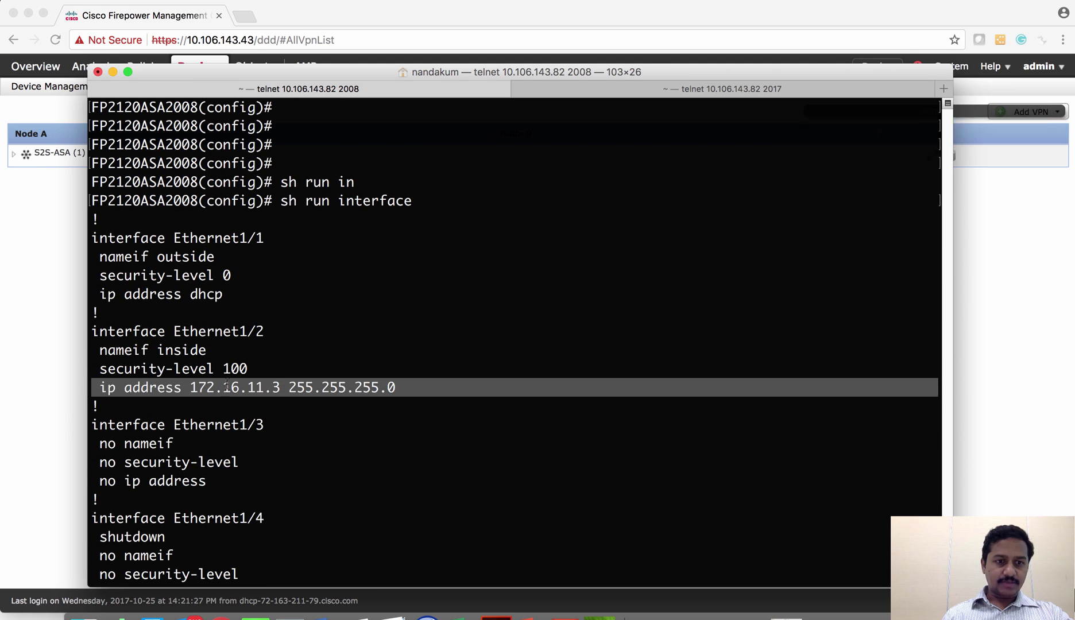
triple_click(175, 238)
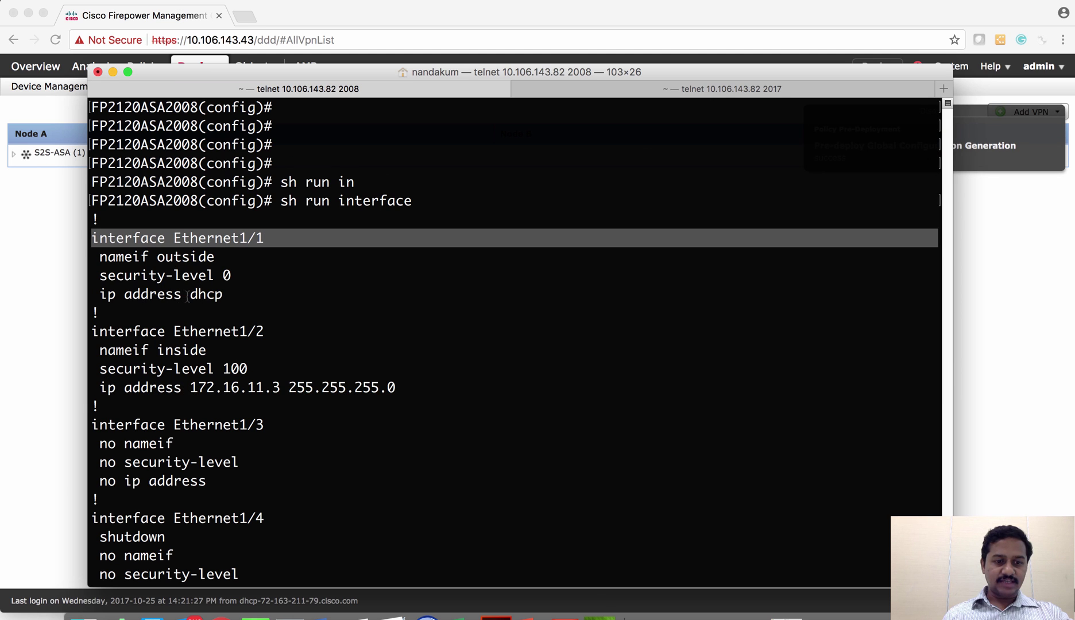
scroll(188, 296, down, 2)
Run 'show ip address' to confirm outside Ethernet1/1 at 192.168.10.3 obtained via DHCP
text(qsh )
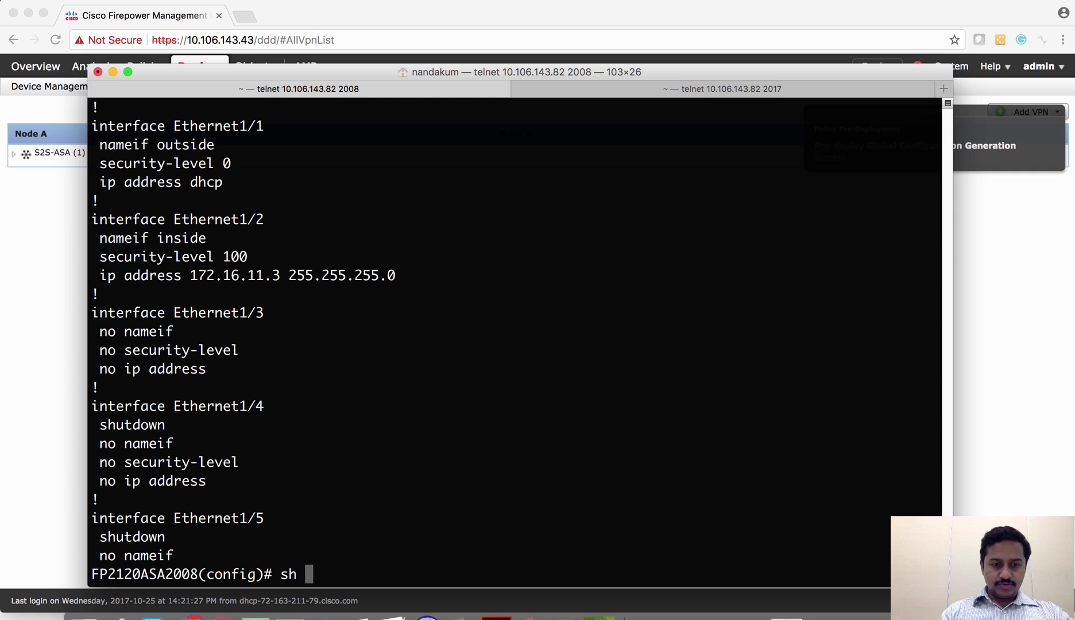
text(i)
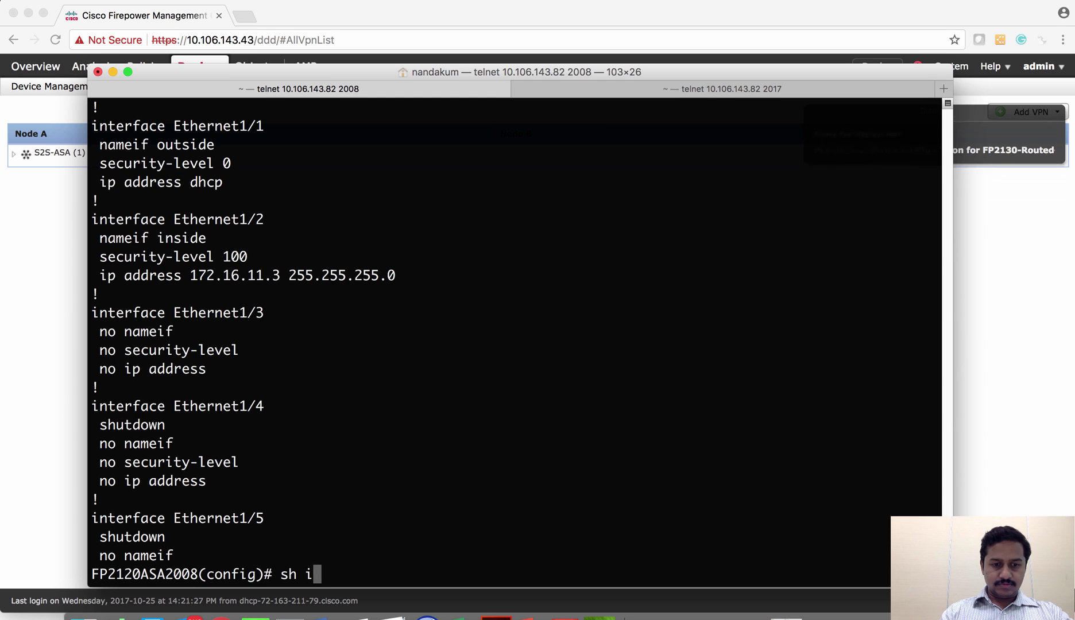
text(p add)
key(Tab)
key(Return)
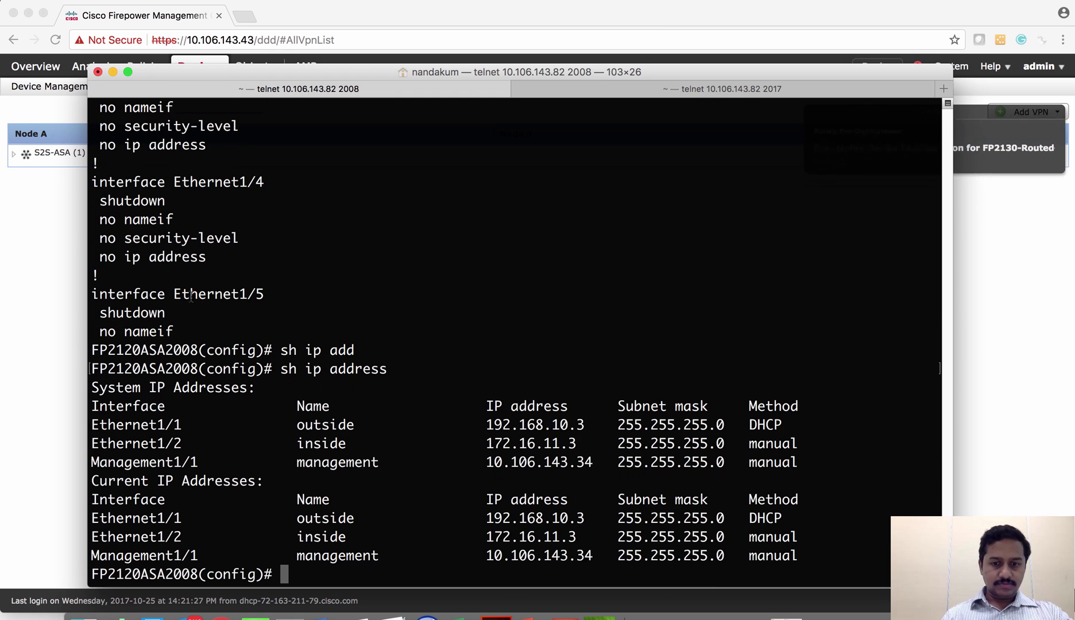
double_click(760, 424)
triple_click(525, 424)
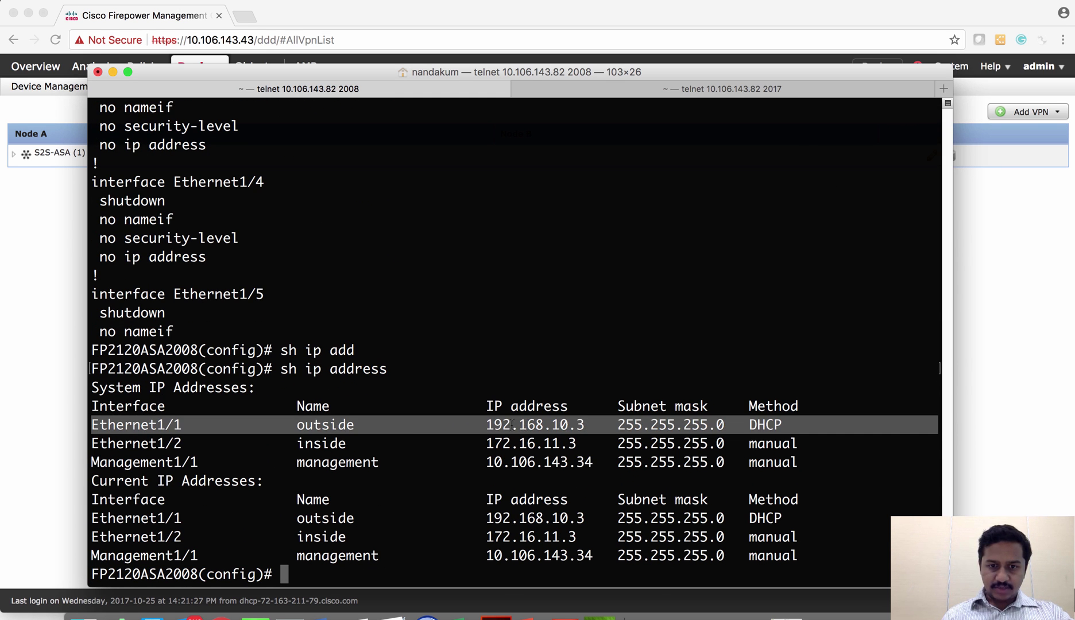
click(513, 425)
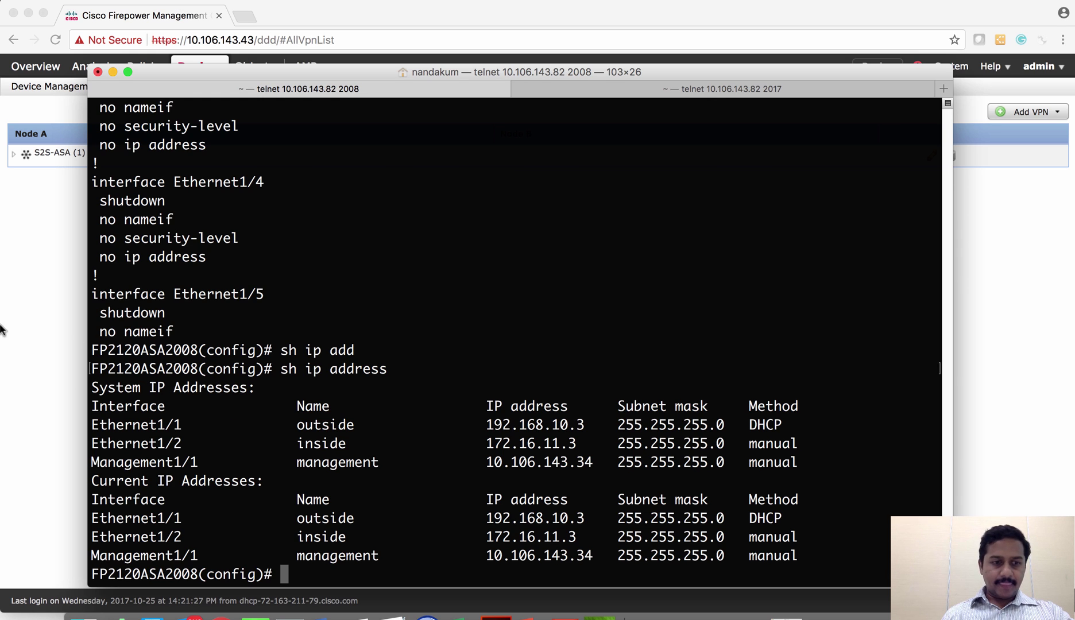
click(600, 618)
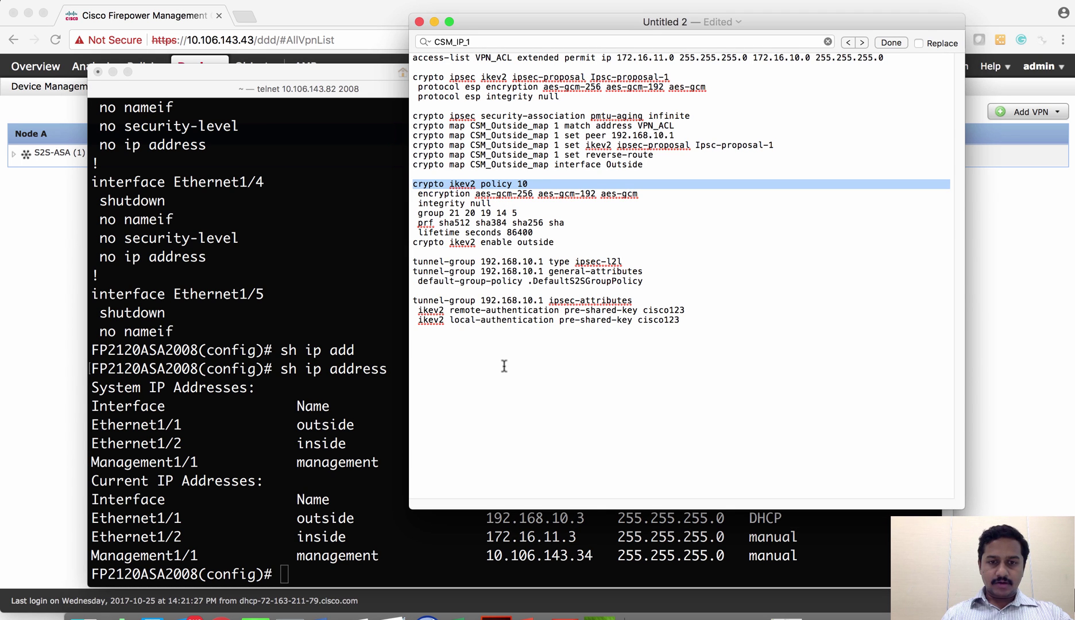
Paste the VPN_ACL access-list line from the notes into the ASA session
triple_click(448, 58)
key(super+c)
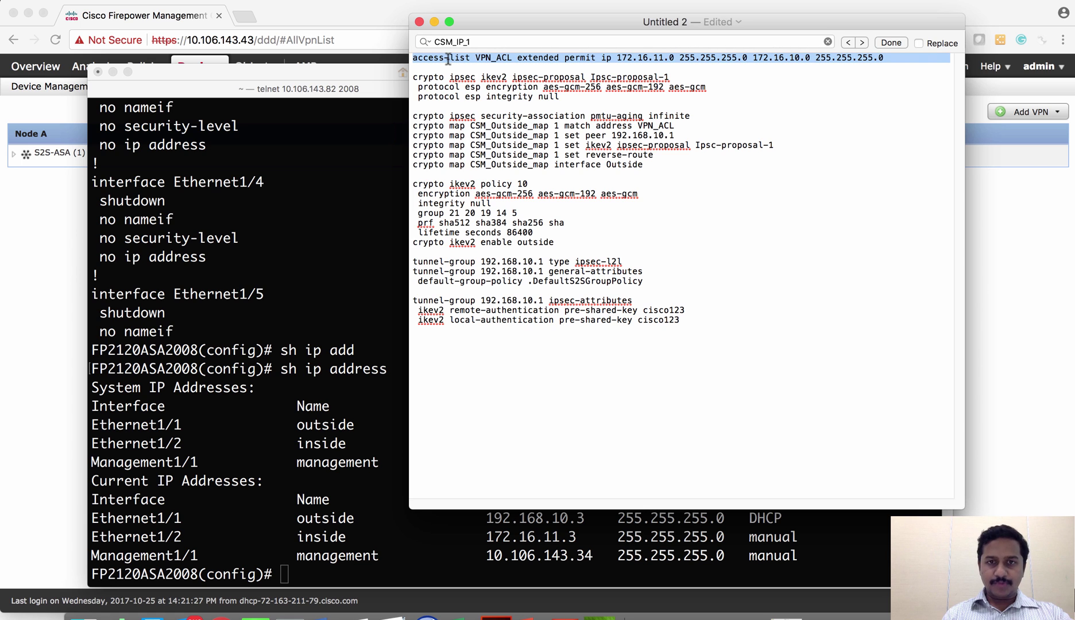
click(332, 327)
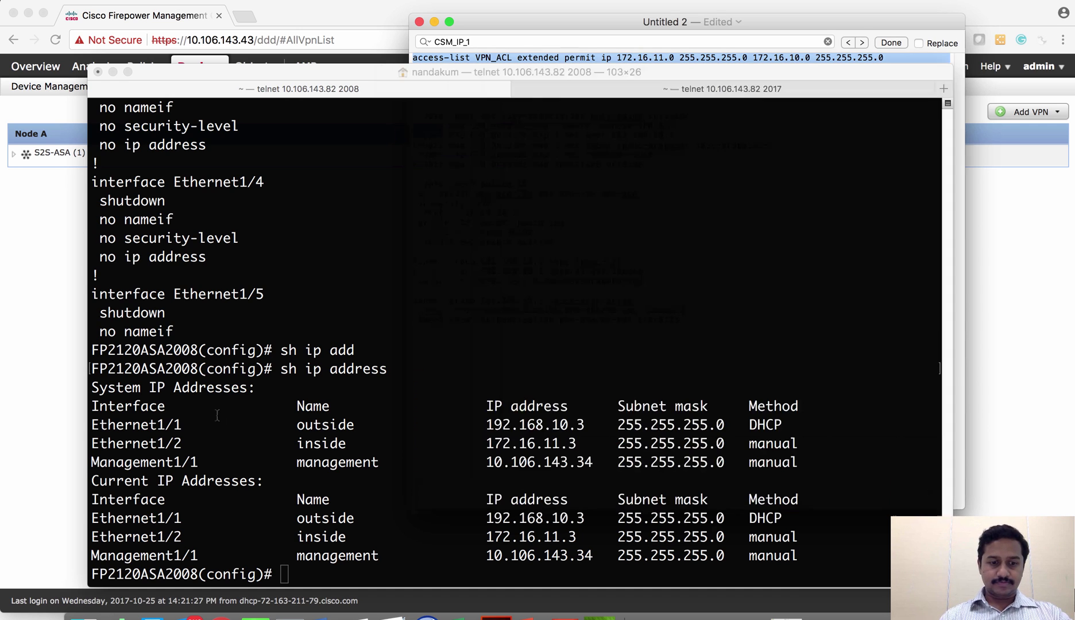
key(super+v)
key(Return)
key(Return)
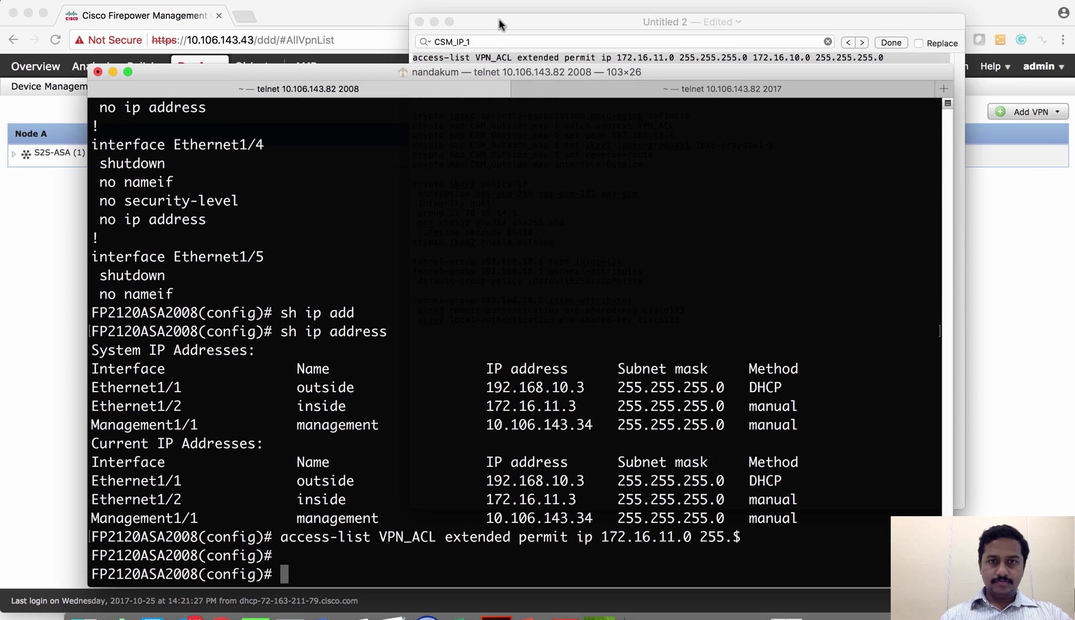
Paste the Ipsc-proposal-1 IKEv2 ipsec-proposal commands into the ASA
click(502, 24)
drag(566, 95, 413, 77)
key(super+c)
click(336, 237)
key(super+v)
key(Return)
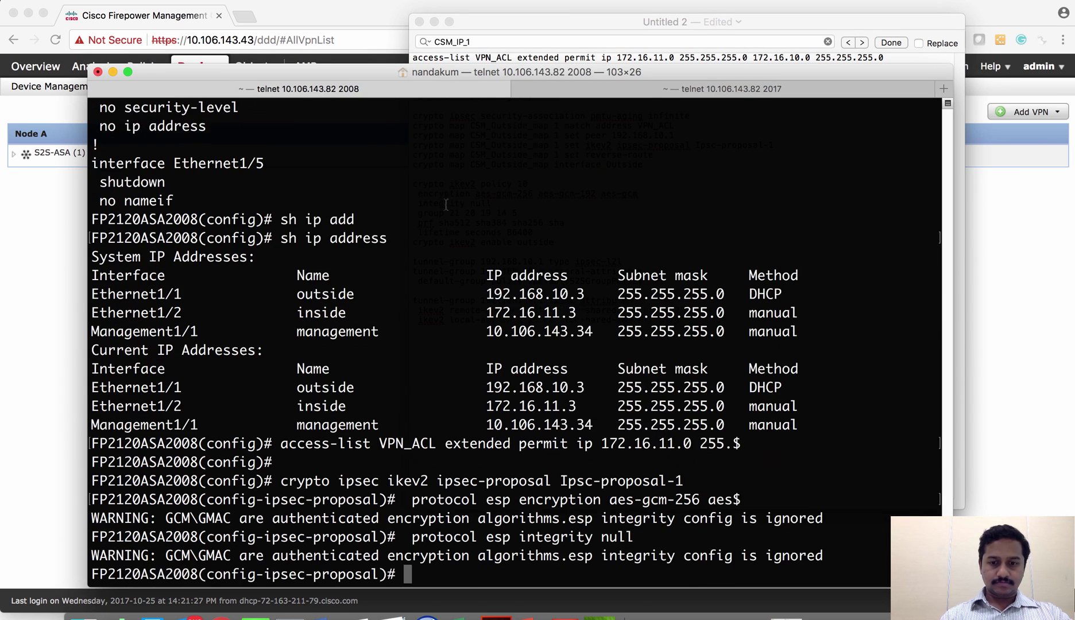
Copy and apply the six CSM_Outside_map crypto map lines with peer 192.168.10.1
click(547, 15)
drag(644, 165, 414, 118)
key(super+c)
click(332, 220)
key(super+v)
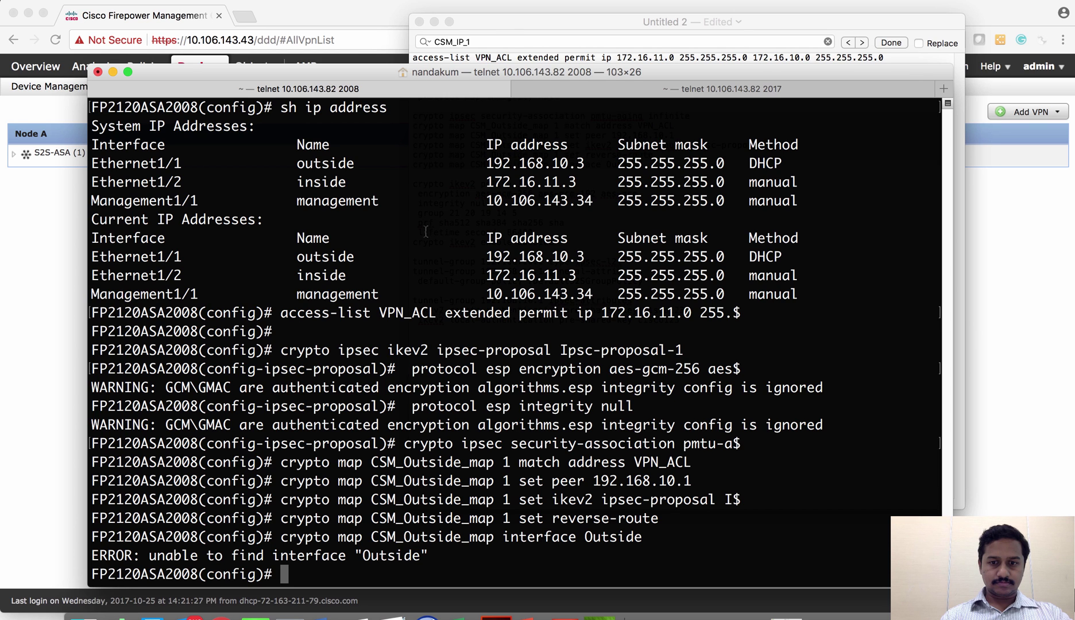
Paste the IKEv2 policy 10 block into the ASA session
click(496, 23)
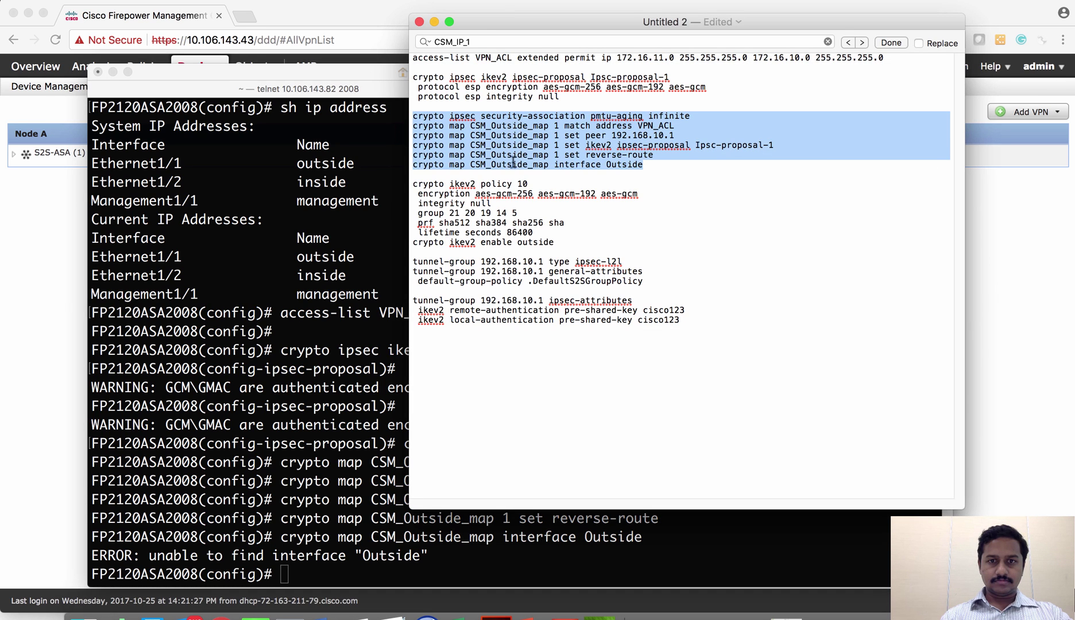
drag(553, 244, 413, 187)
click(316, 255)
key(super+v)
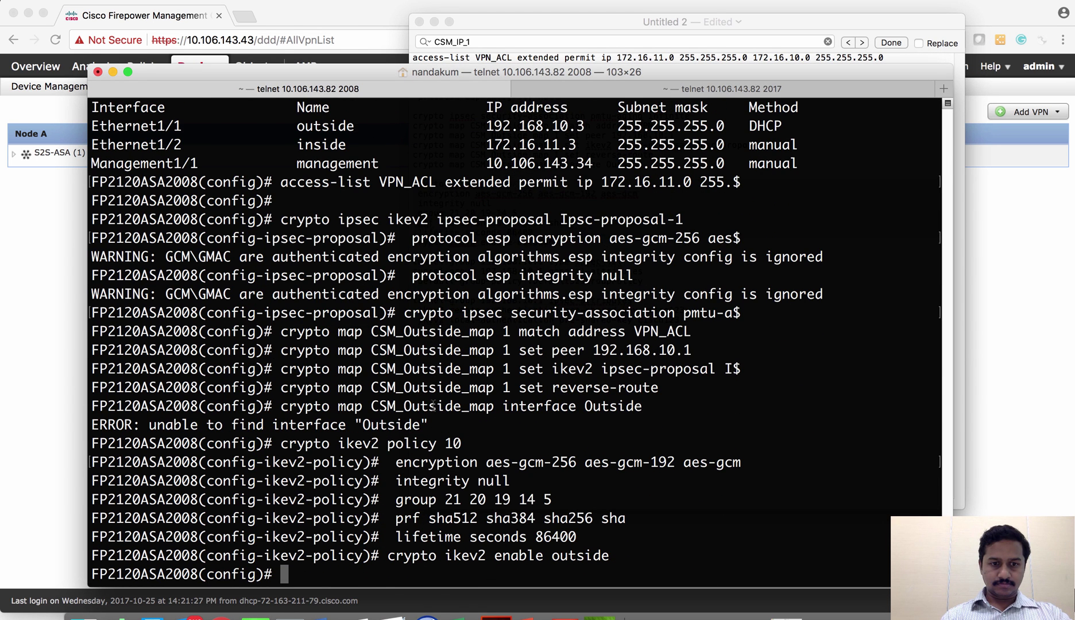
Correct the interface name to lowercase 'outside' and apply the CSM_Outside_map interface binding
click(520, 22)
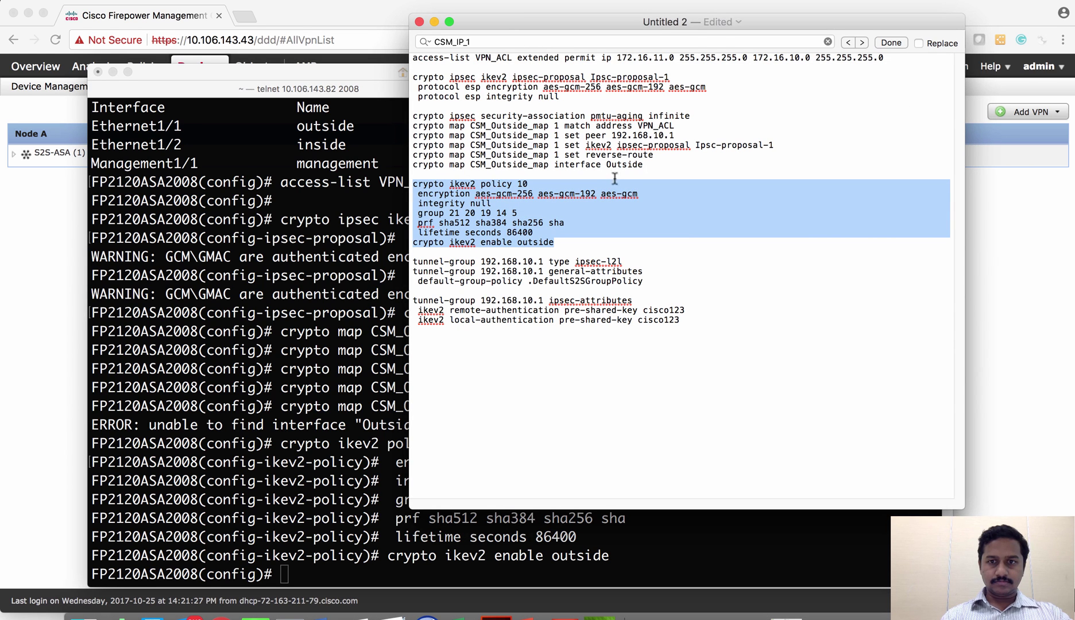
click(647, 208)
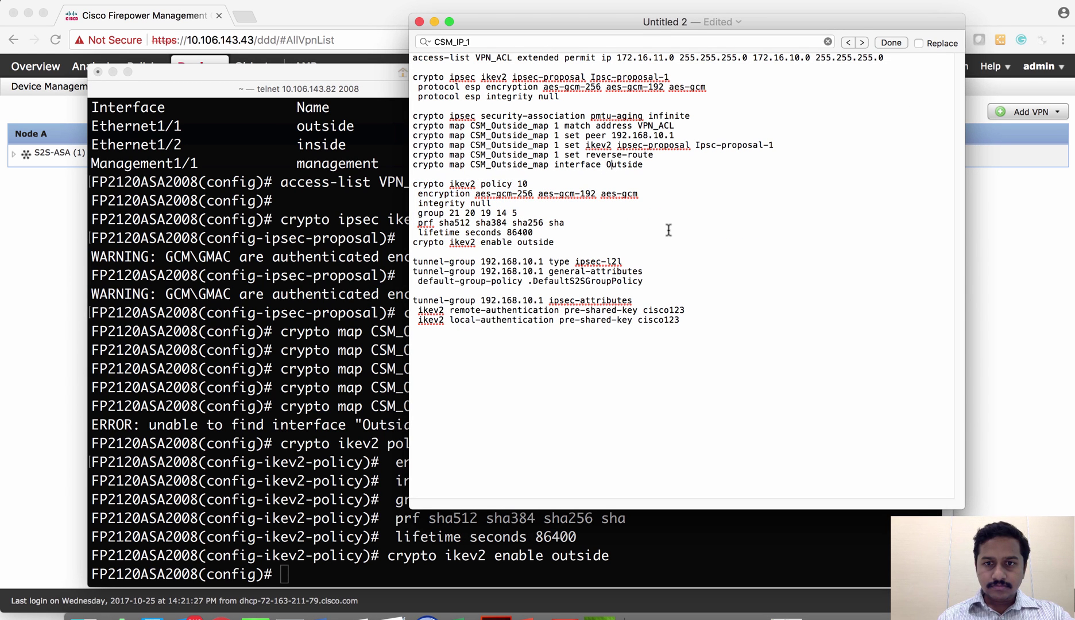
key(BackSpace)
text(o)
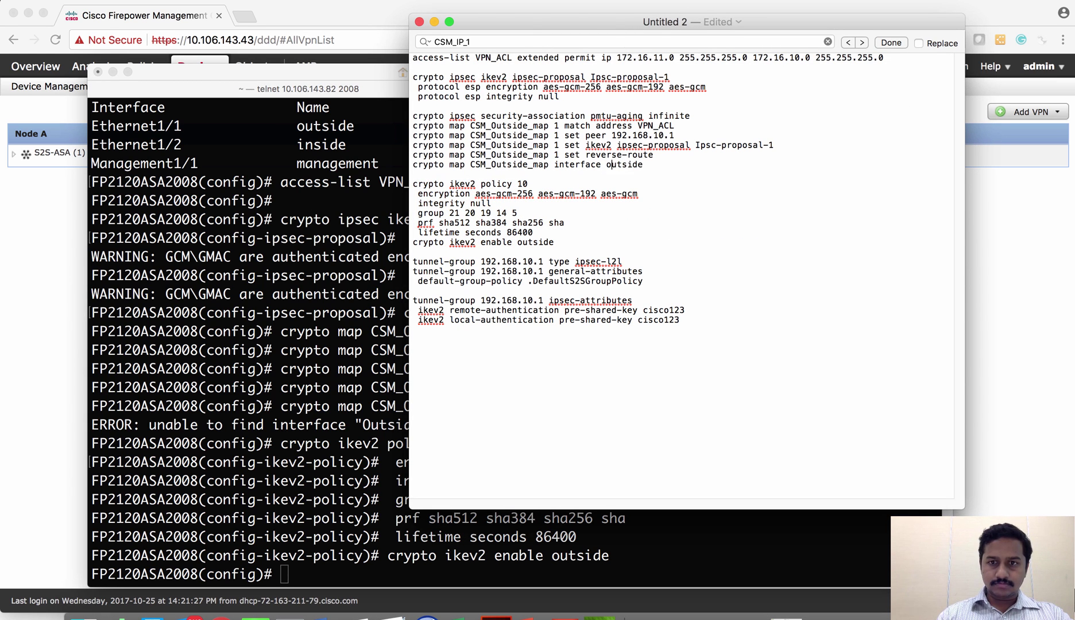
triple_click(563, 164)
key(super+c)
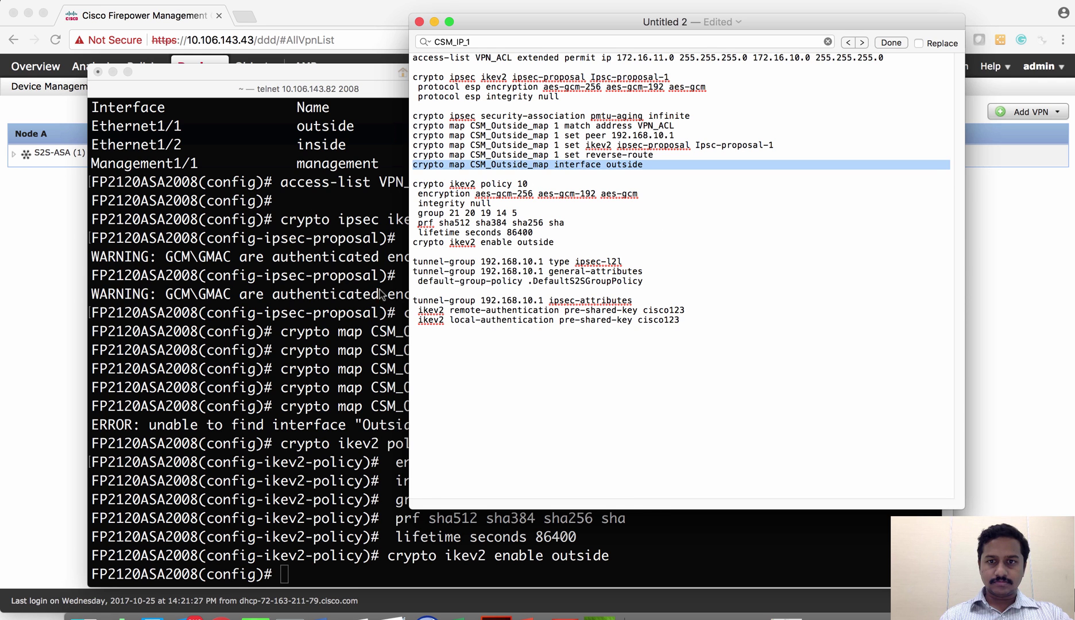
click(316, 341)
key(super+v)
key(Return)
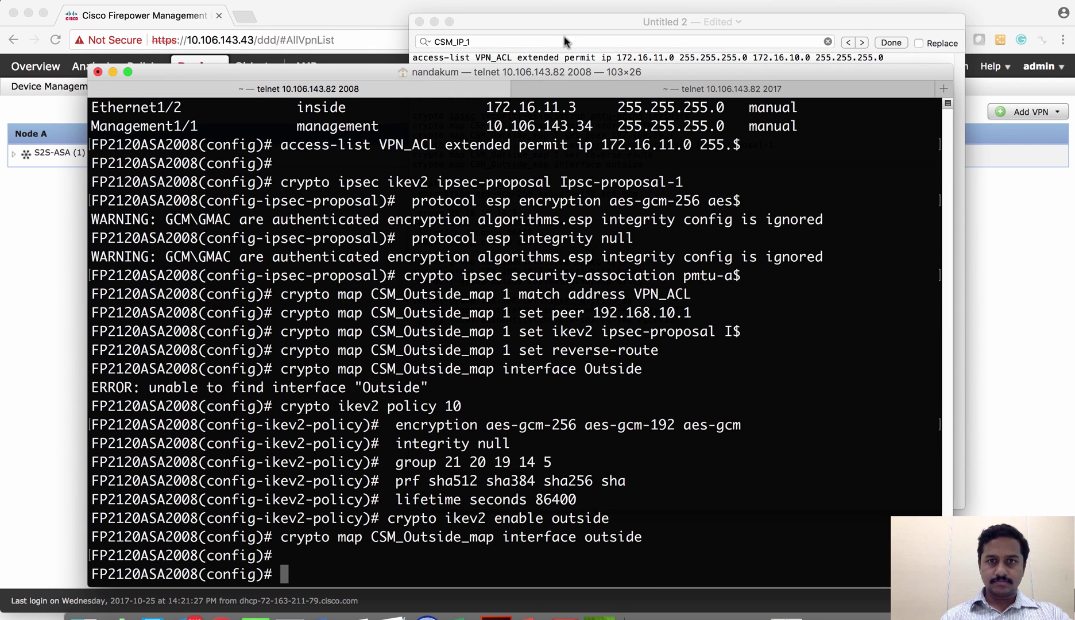
Apply the tunnel-group 192.168.10.1 block with pre-shared key authentication
click(569, 42)
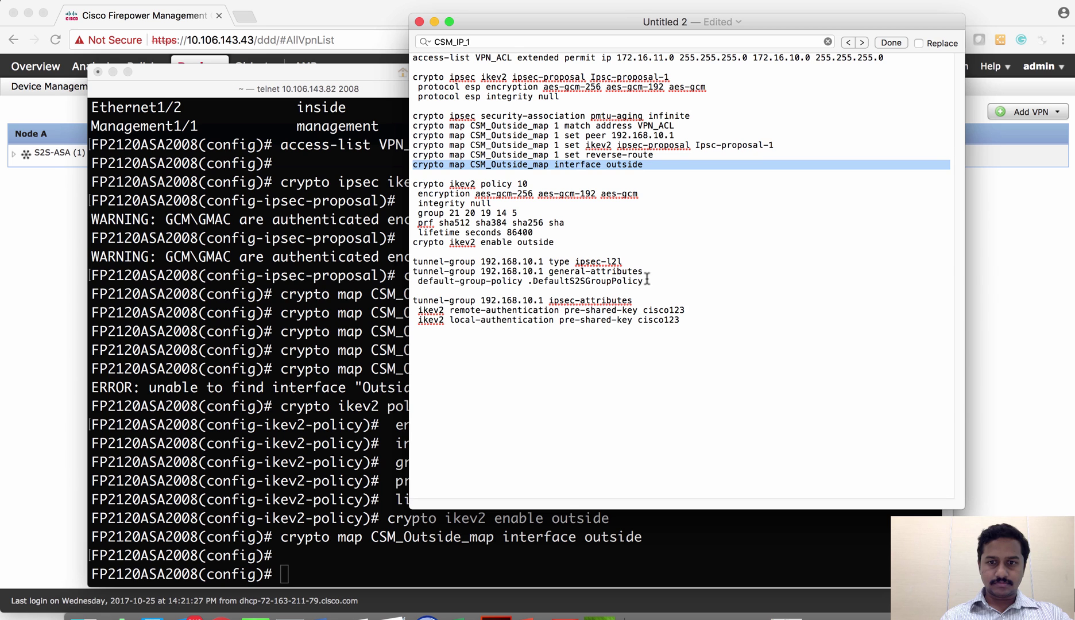
drag(461, 331, 381, 264)
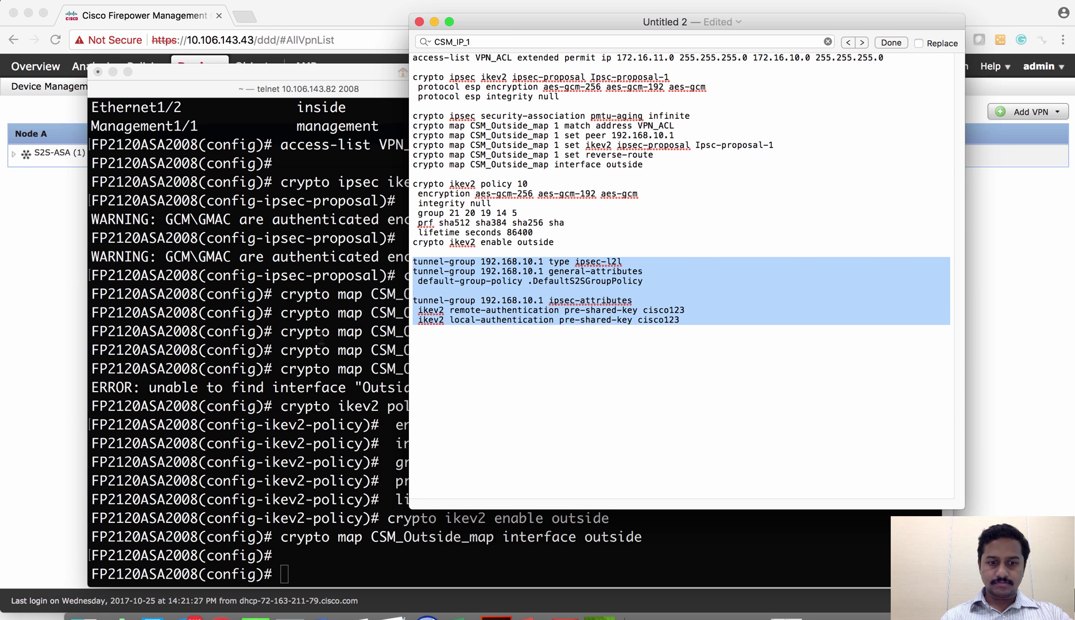
key(super+c)
click(351, 296)
key(super+v)
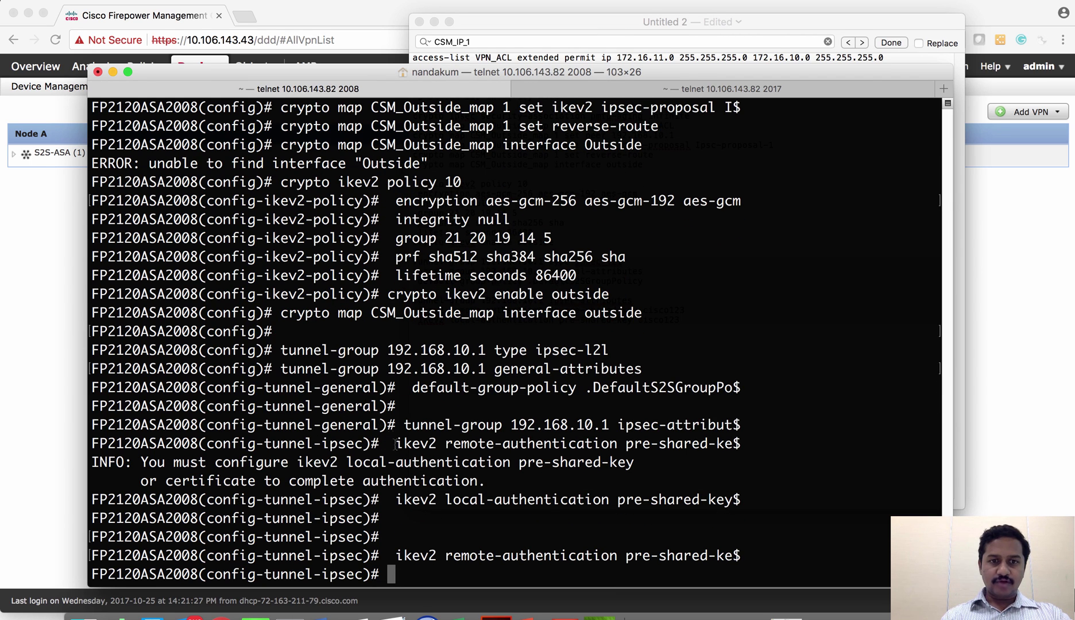
Verify in the FMC Message Center that all three device deployments succeeded
click(43, 275)
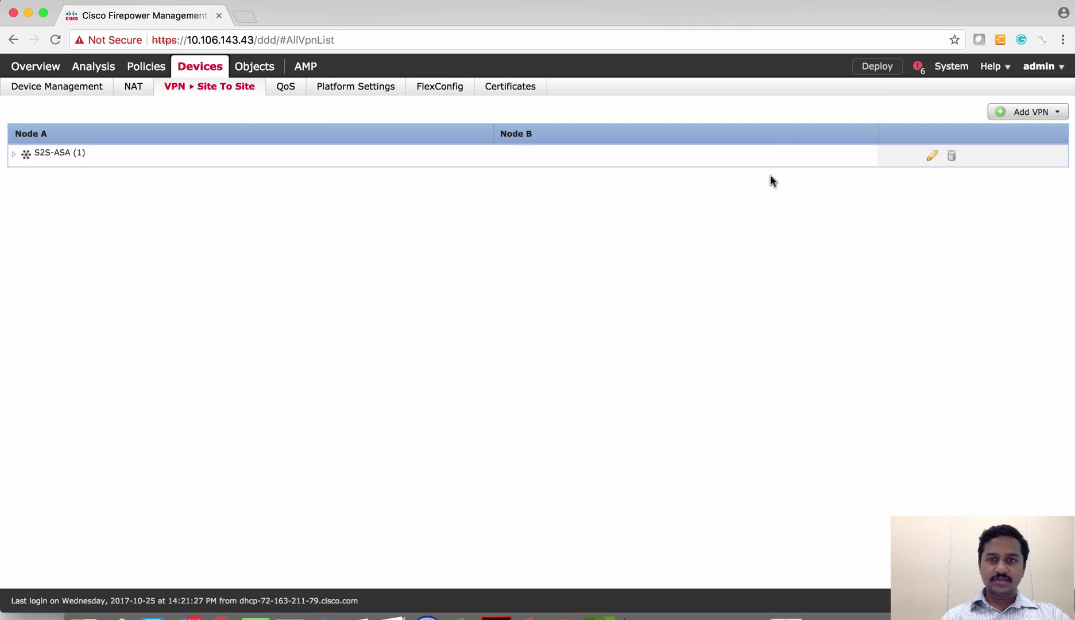
click(917, 67)
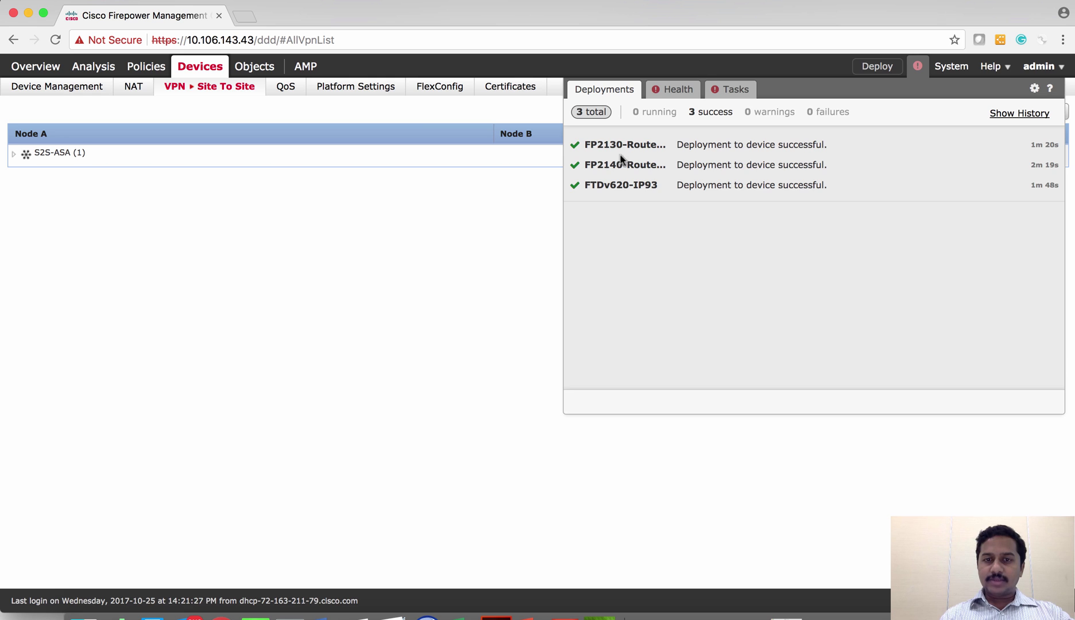
click(427, 317)
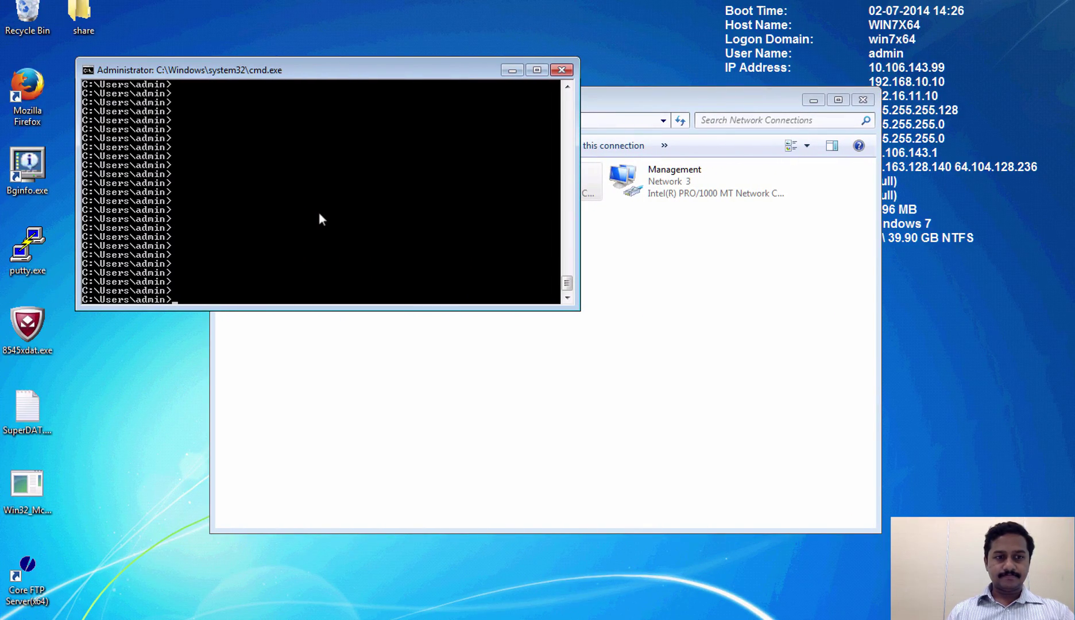
Ping 172.16.10.10 twice from the Windows machine until replies return across the tunnel
text(ping 172.16.10.10)
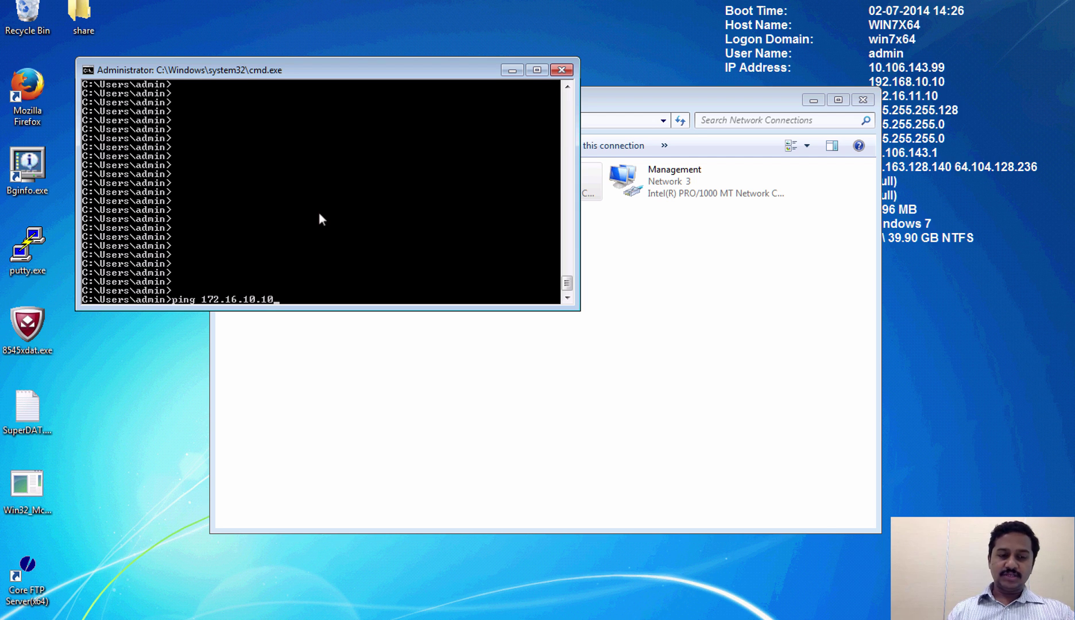
key(Return)
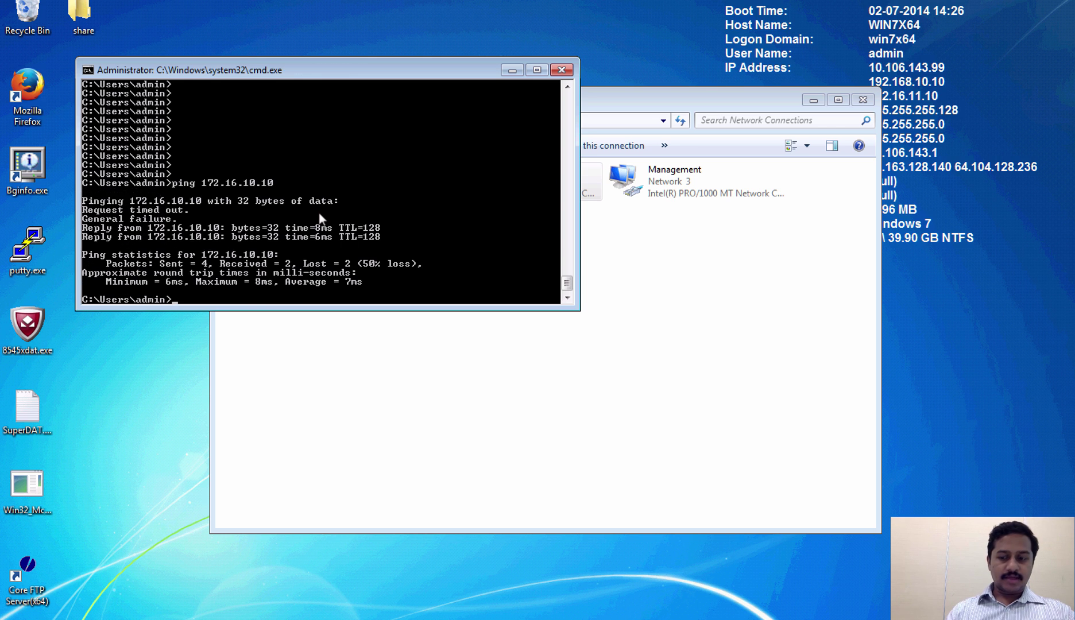
key(Up)
key(Return)
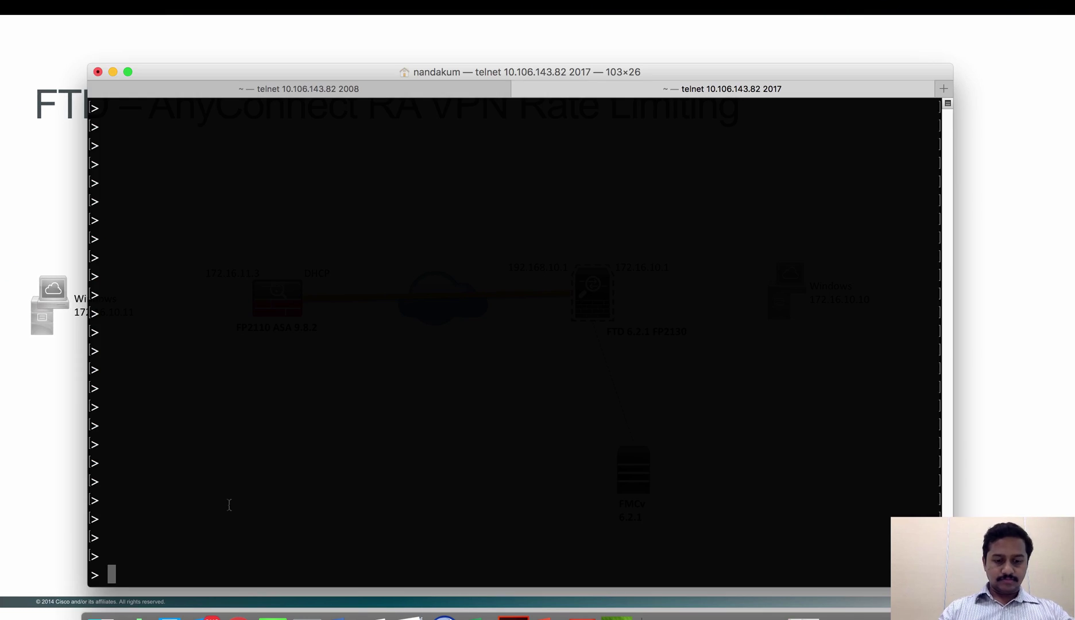
Run show crypto isakmp sa on the FTD to confirm the IKEv2 SA is UP-ACTIVE
text(show c)
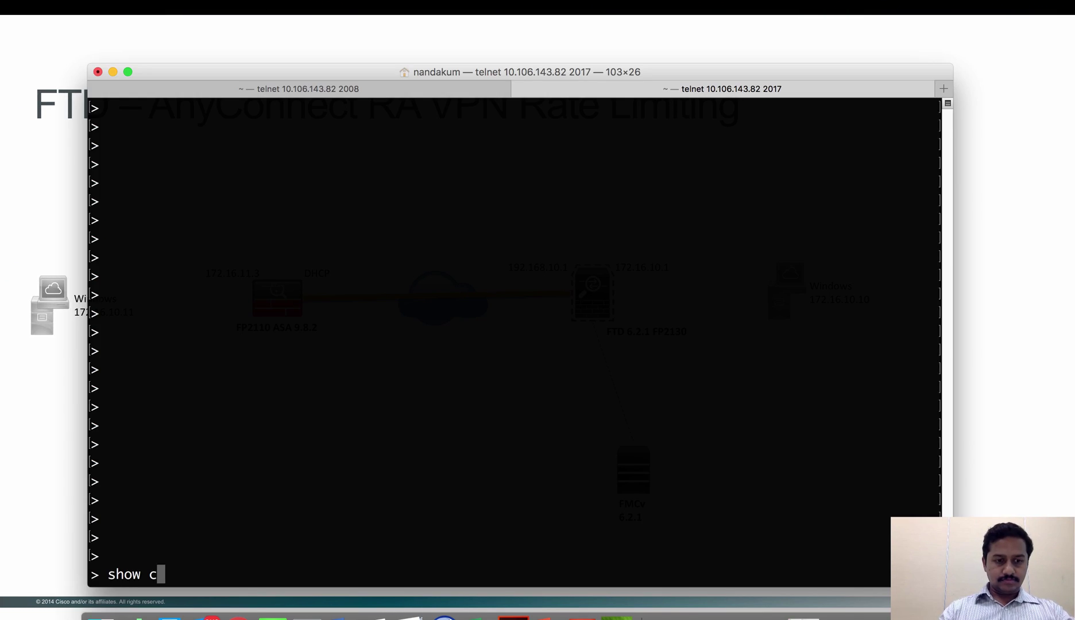
text(rypto isakmp sa)
key(Return)
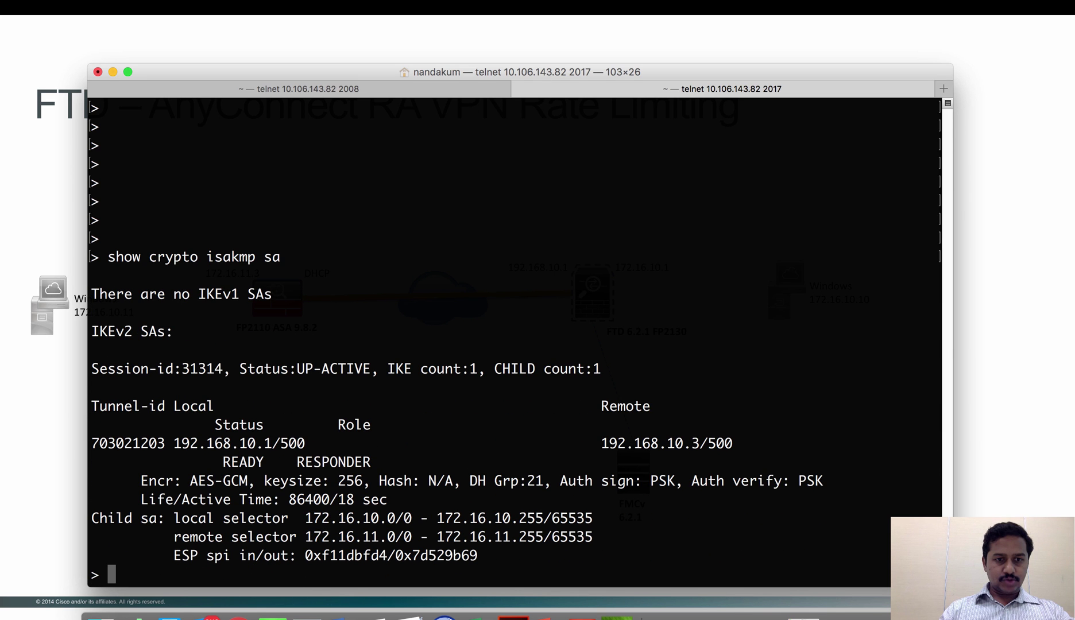
key(Return)
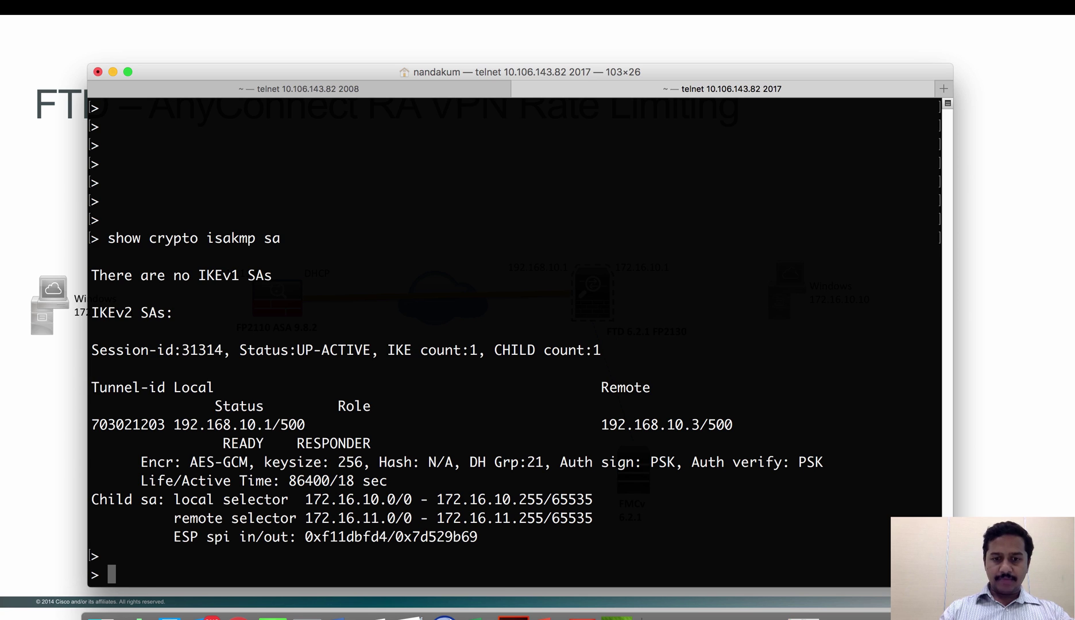
Run show crypto ipsec sa on the FTD to check the active IPsec SAs
text(show crypto sa)
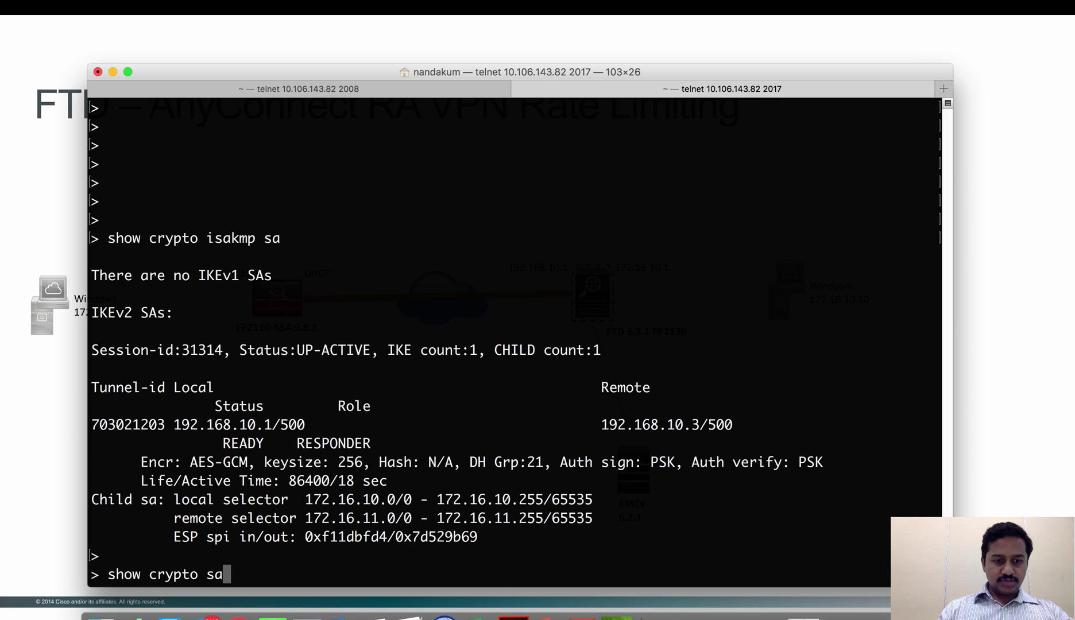
key(BackSpace)
text(i)
key(Tab)
text(s)
key(BackSpace)
text(psec sa)
key(Return)
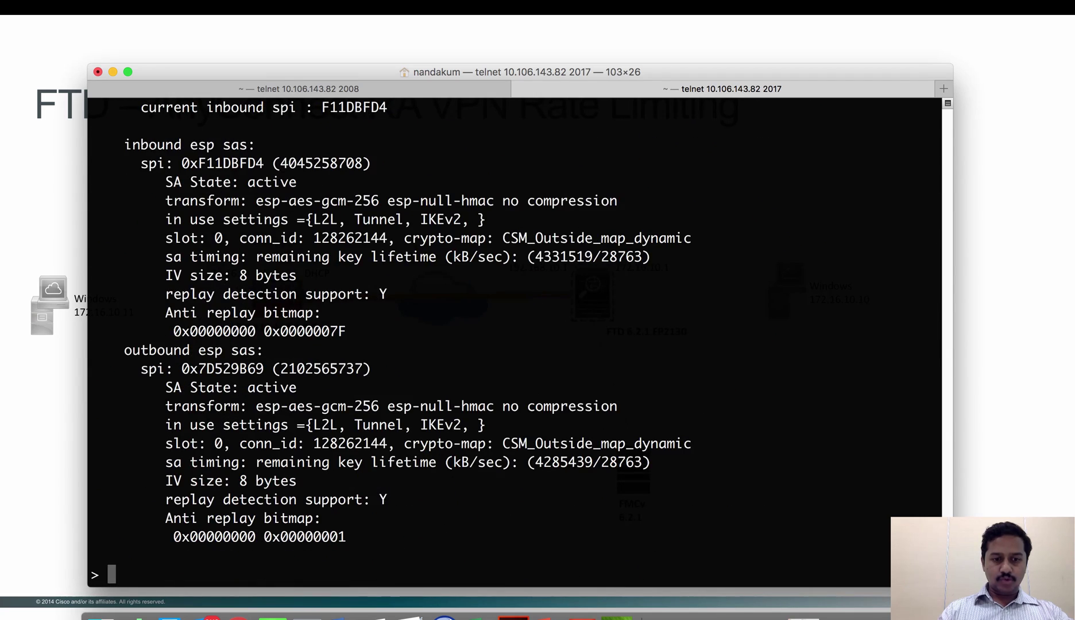
On the ASA telnet session, begin entering show crypto isakmp sa
key(super+shift+bracketleft)
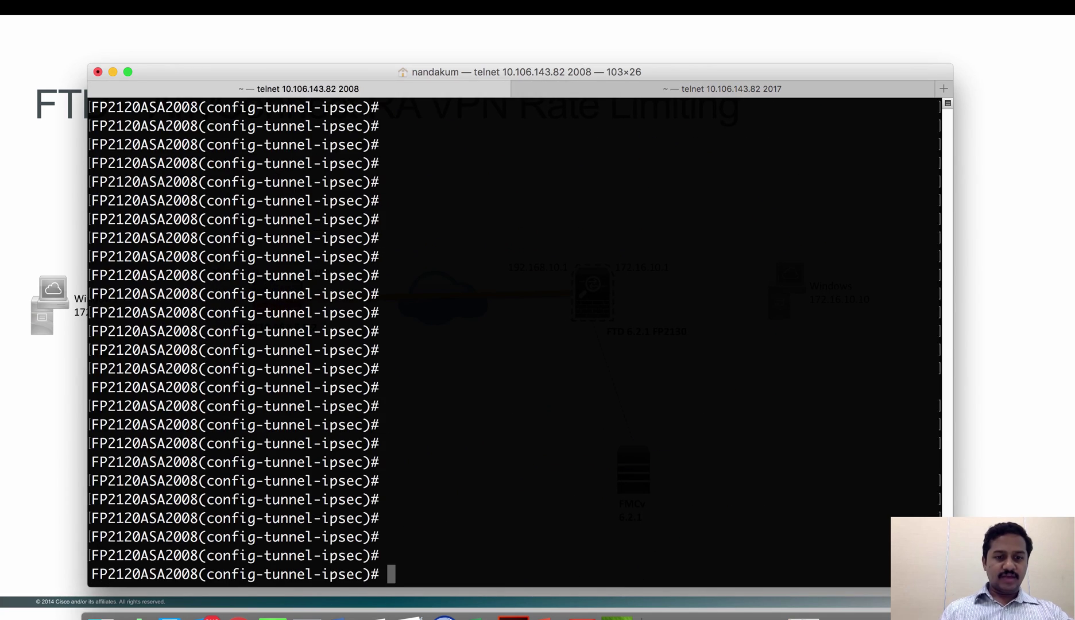
text(sho)
key(Tab)
text(cry)
key(Tab)
text(is)
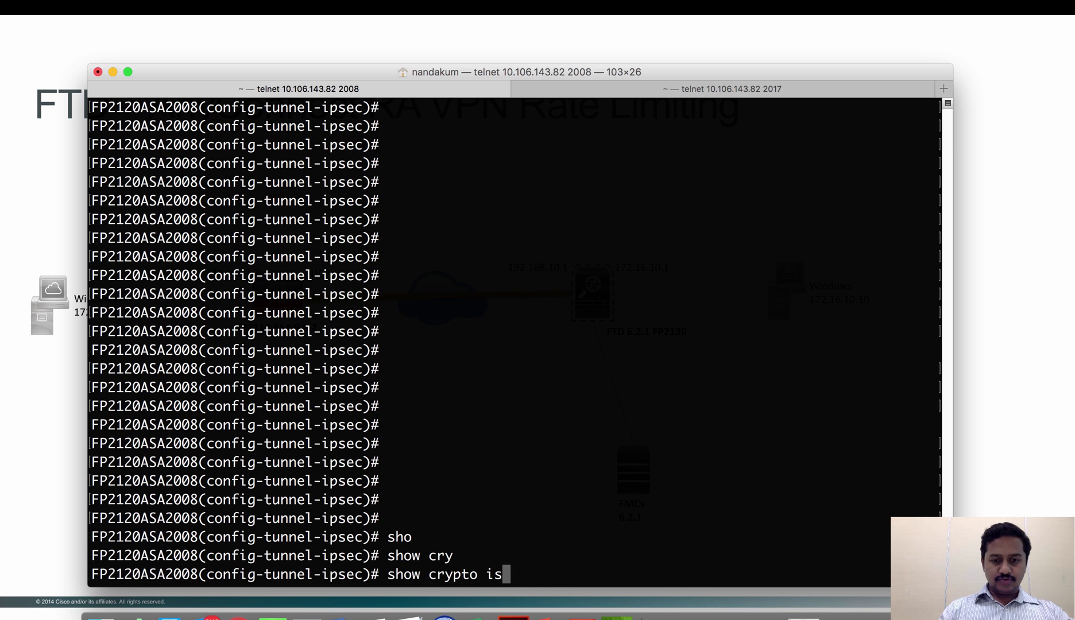